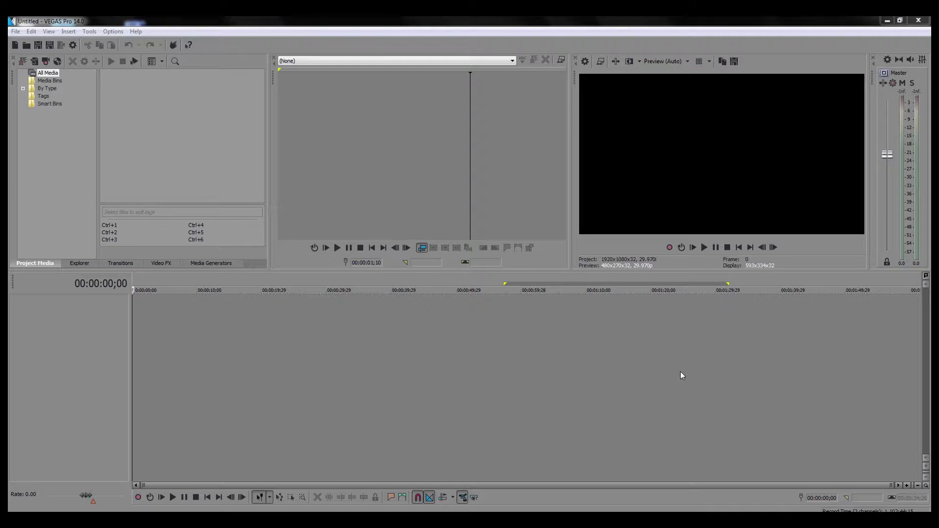
Step: Review the "What's new in version 14.0" section of the help and its linked topic on upscaling video for 4K/Ultra HD
left_click(138, 32)
left_click(149, 39)
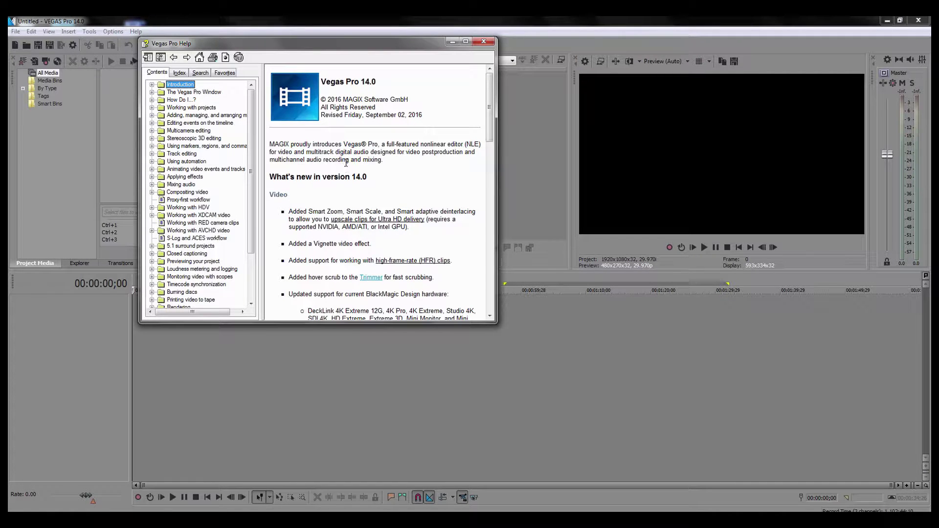
left_click_drag(489, 108, 492, 121)
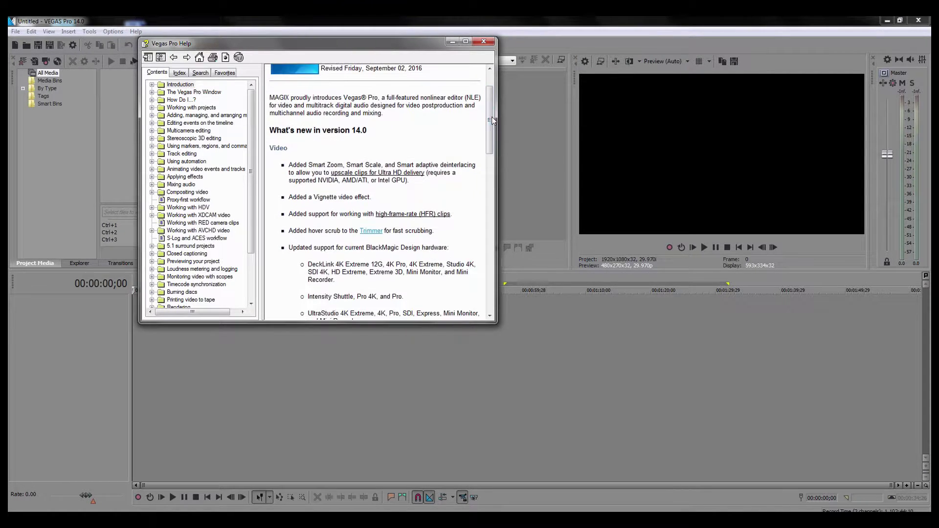
left_click(393, 173)
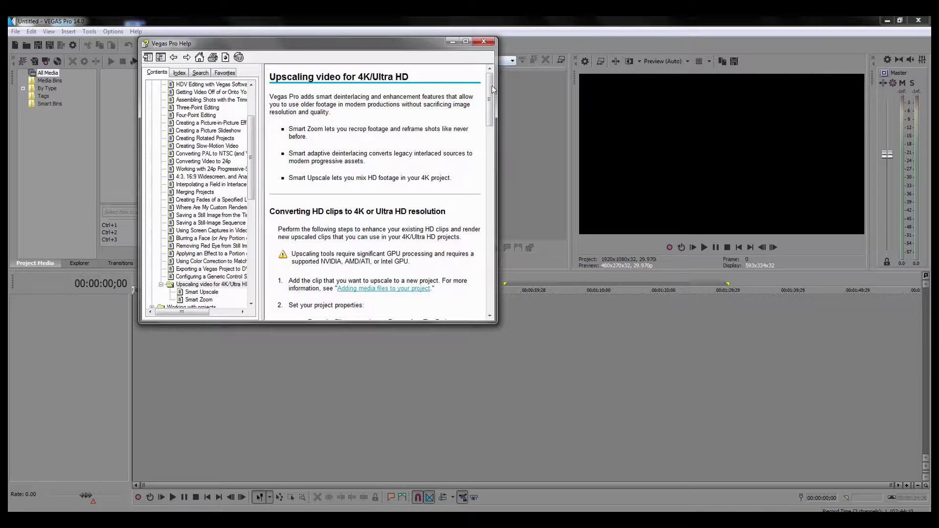
left_click(174, 57)
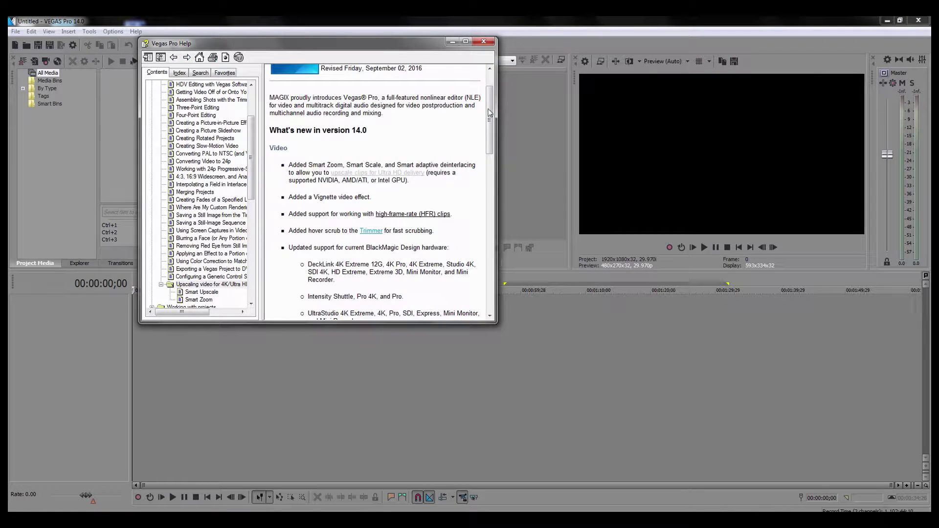
left_click_drag(491, 111, 498, 141)
scroll(363, 172, "down", 15)
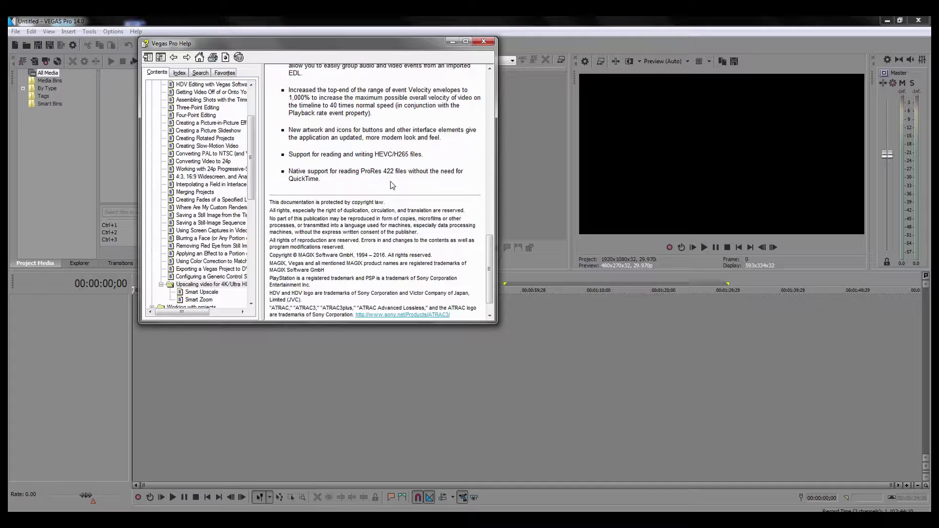
left_click(483, 43)
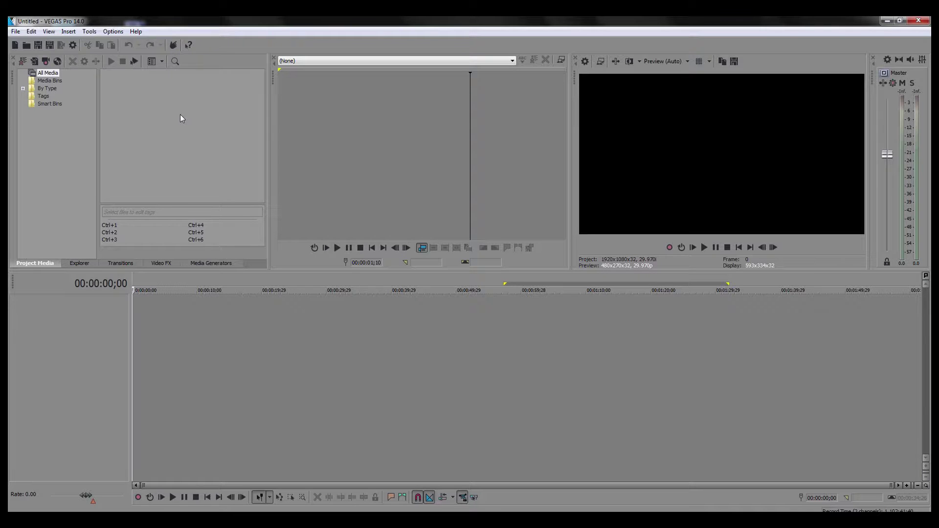
Step: Import the sample1 video and place it on the timeline with the project video settings matched to it
left_click(16, 33)
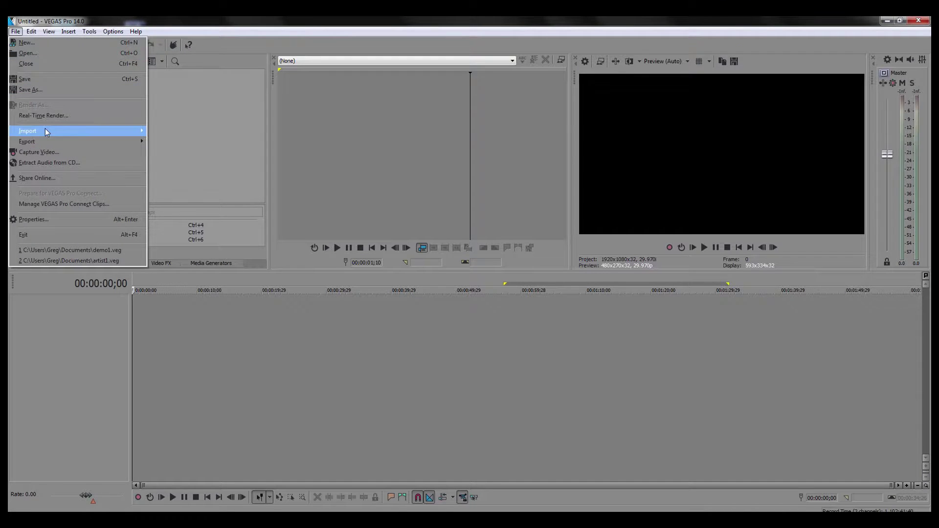
mouse_move(139, 128)
left_click(171, 130)
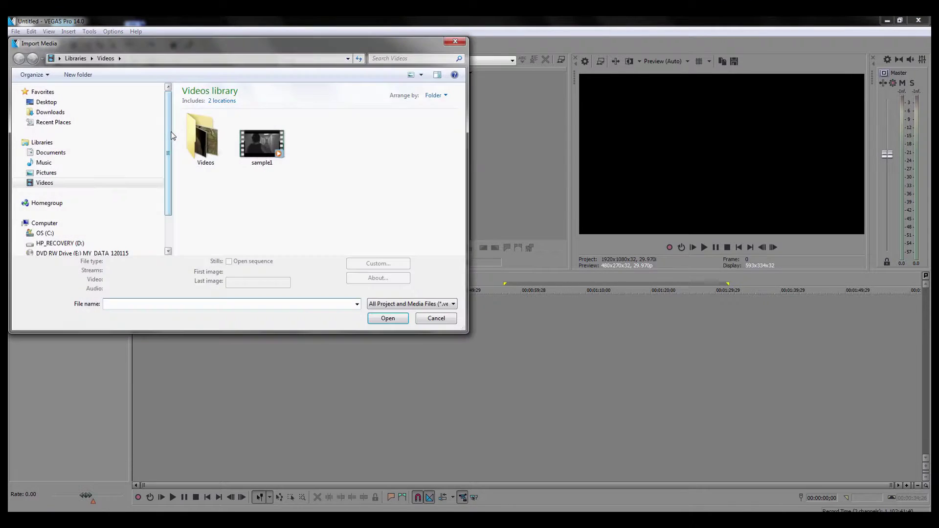
left_click(263, 146)
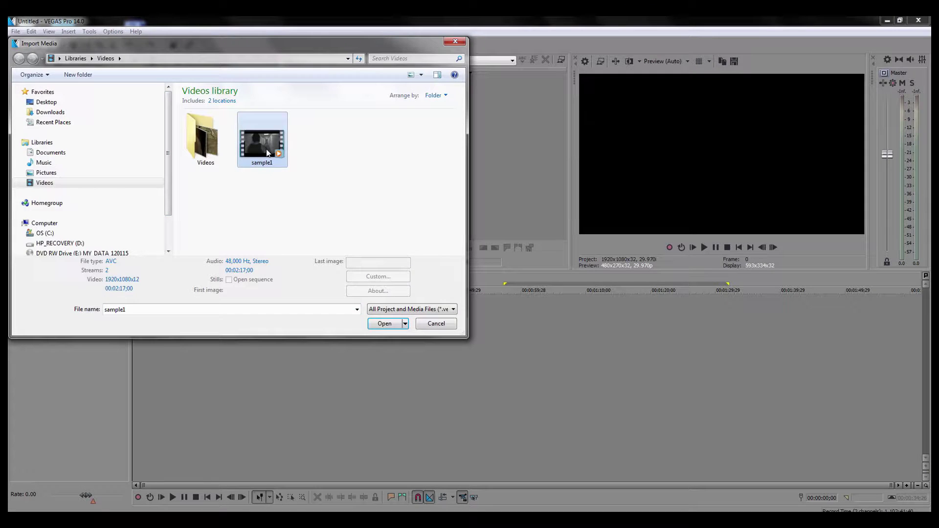
left_click(390, 322)
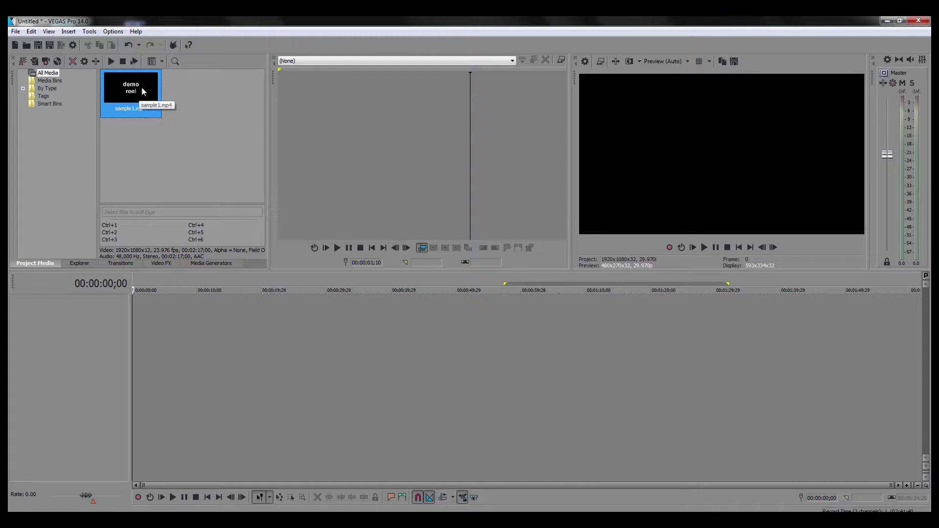
left_click_drag(145, 87, 201, 330)
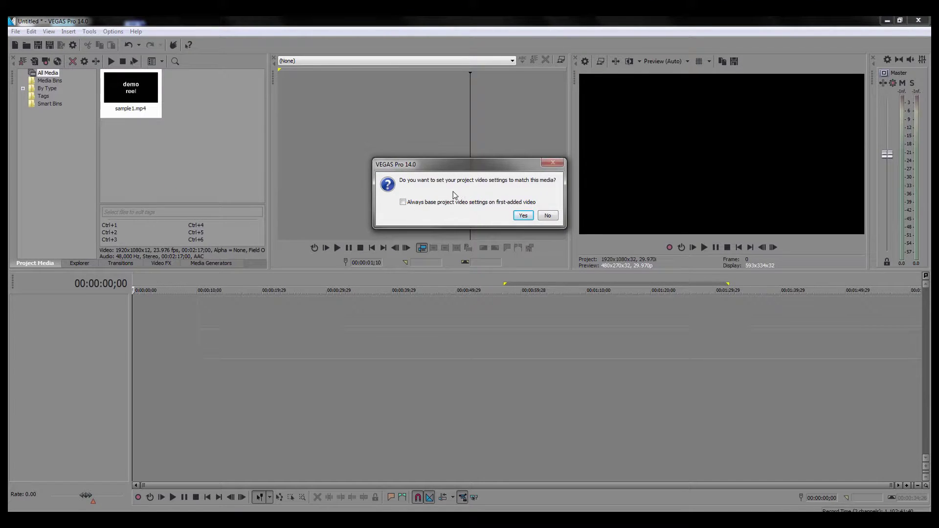
left_click(524, 216)
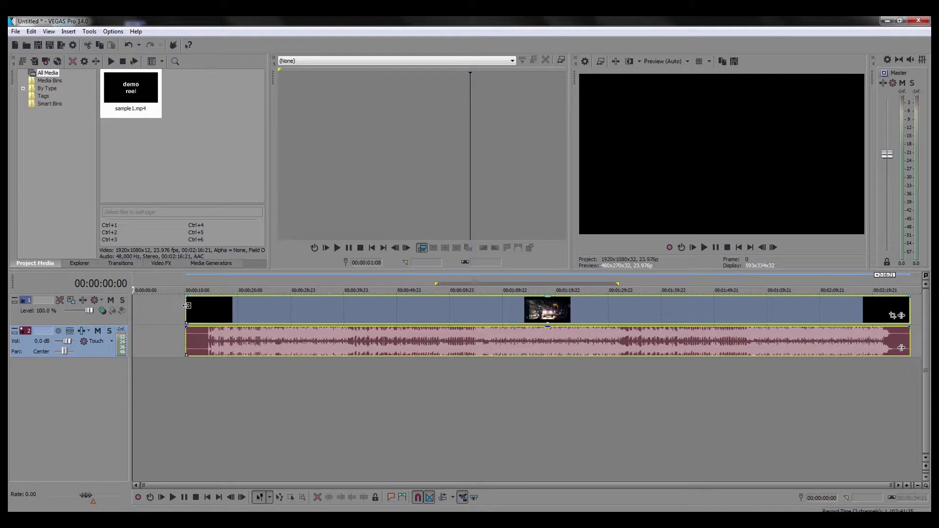
Step: Trim the start and end of the sample1 clip on the timeline, keeping a section of about 25 seconds
left_click_drag(187, 305, 246, 308)
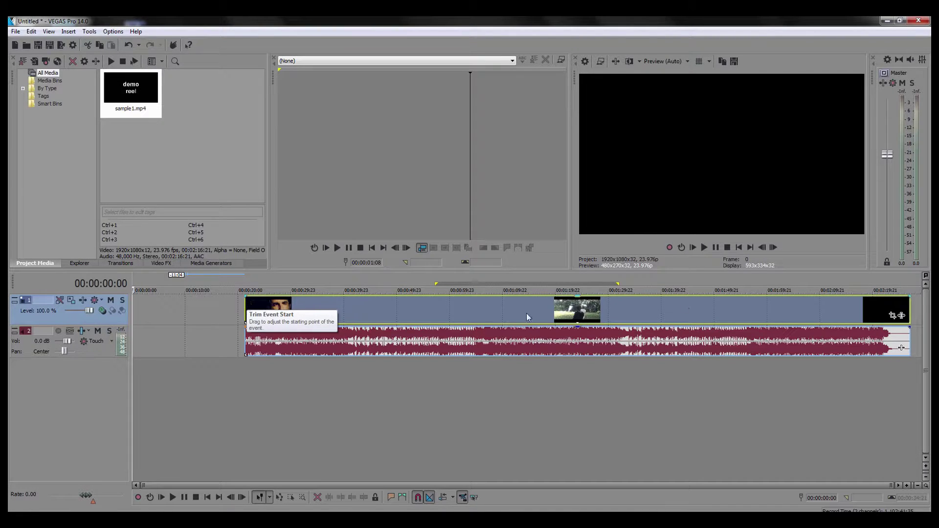
left_click_drag(908, 313, 376, 313)
Step: Copy the trimmed clip, paste it at 00:01:01:18 and move the copy directly against the end of the first clip
left_click(307, 313)
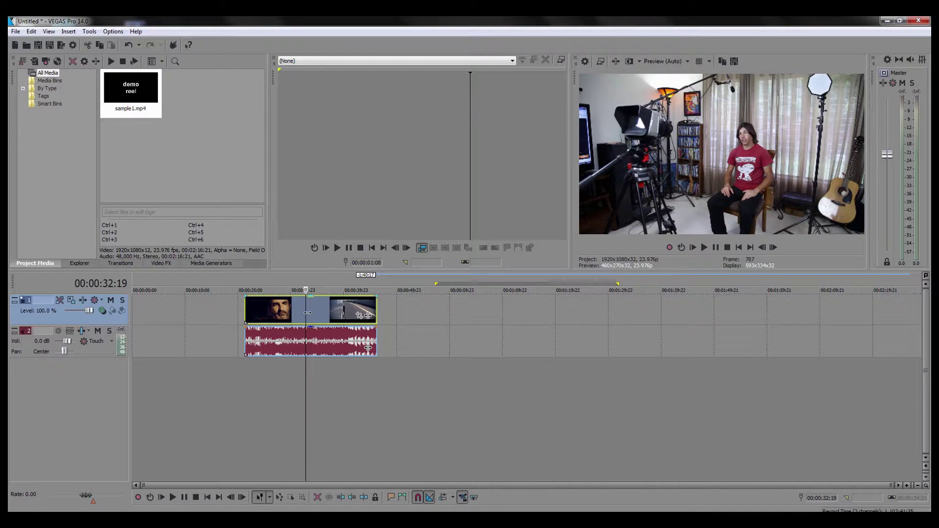
right_click(307, 314)
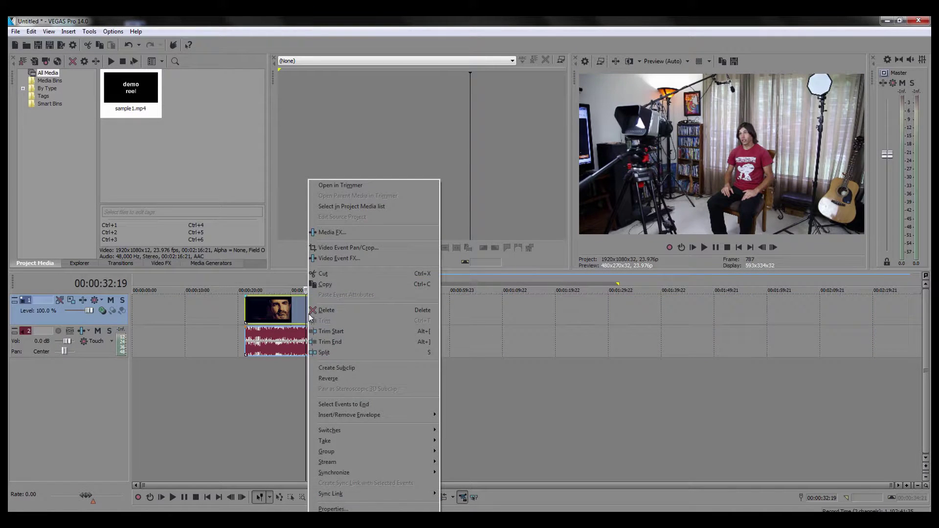
left_click(340, 284)
left_click(460, 322)
right_click(460, 323)
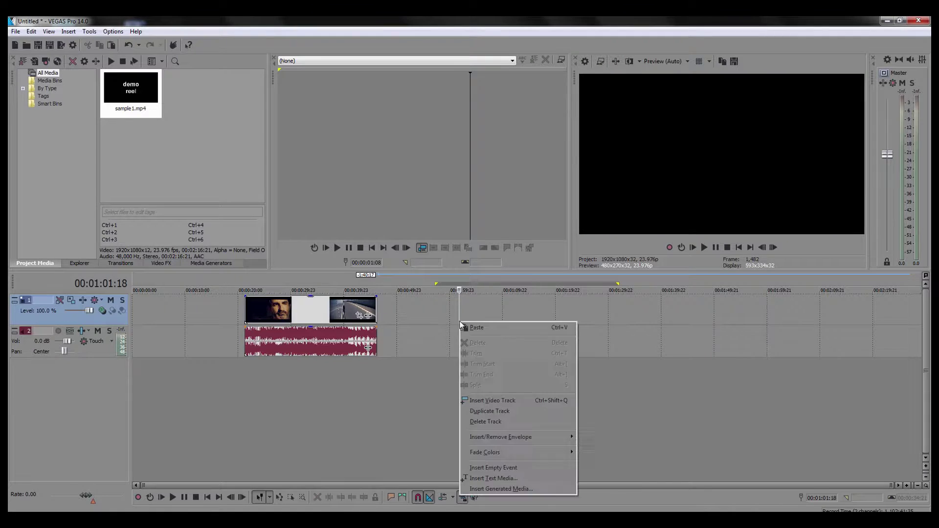
left_click(494, 329)
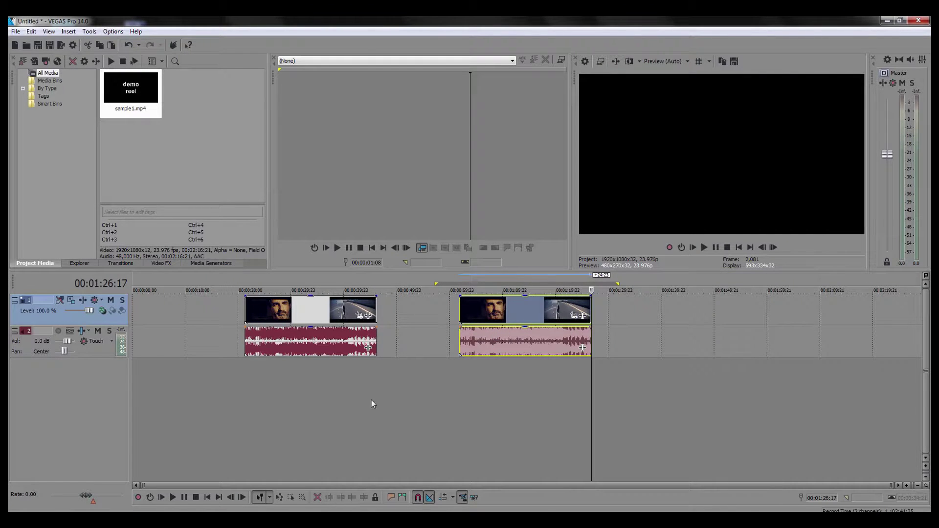
left_click_drag(501, 319, 433, 317)
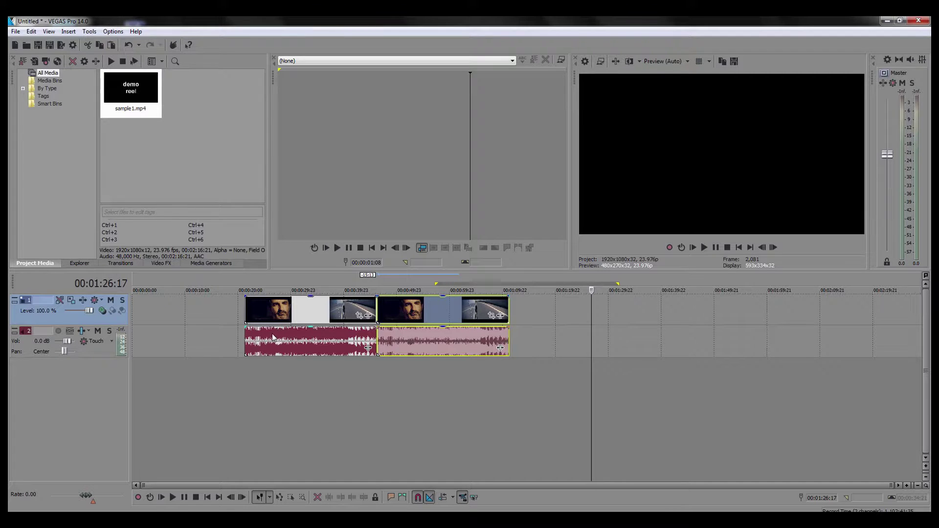
Step: Ungroup the audio from both video clips and delete the two separated audio clips
left_click(287, 342)
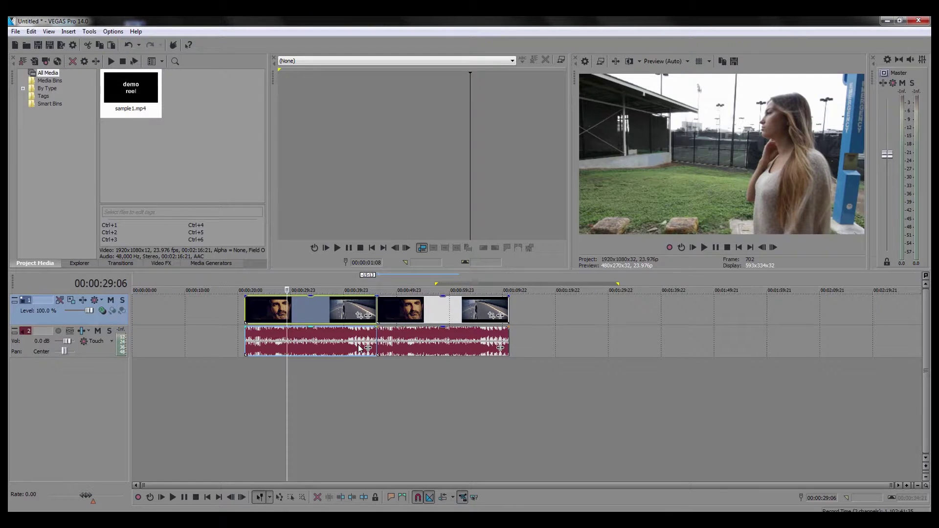
key("ctrl+a")
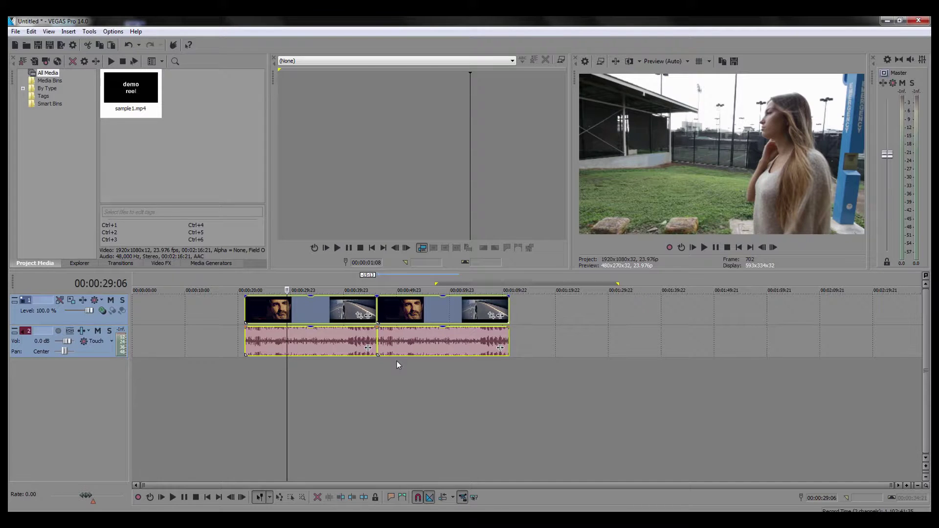
left_click(619, 336)
left_click_drag(436, 343, 640, 340)
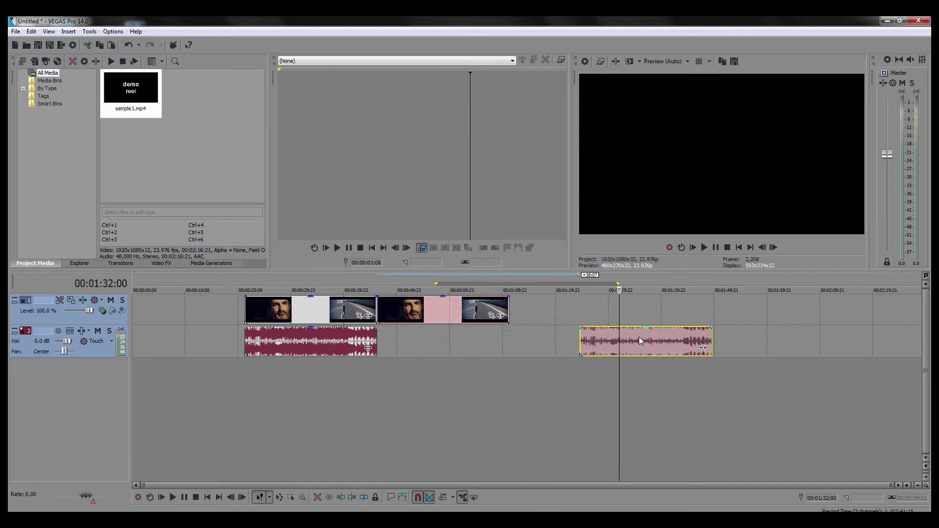
left_click_drag(304, 341, 450, 346)
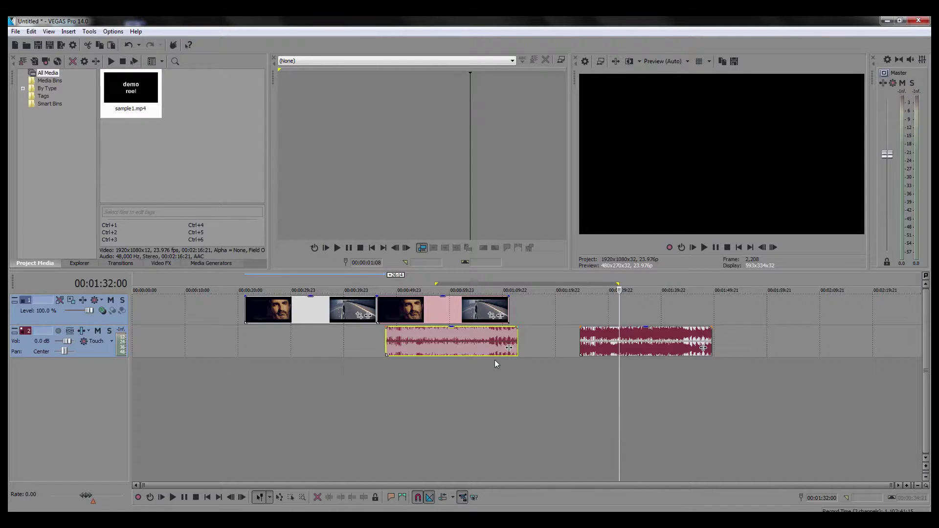
key("Delete")
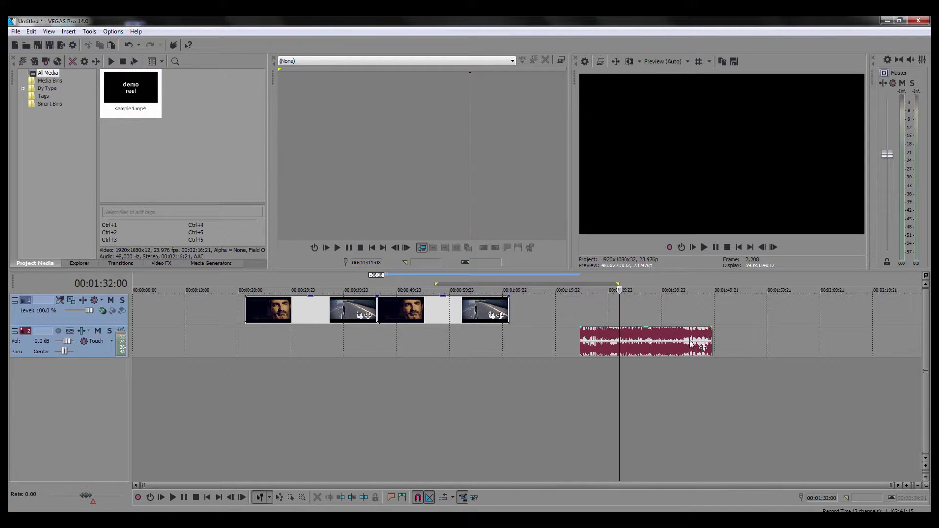
left_click(689, 339)
key("Delete")
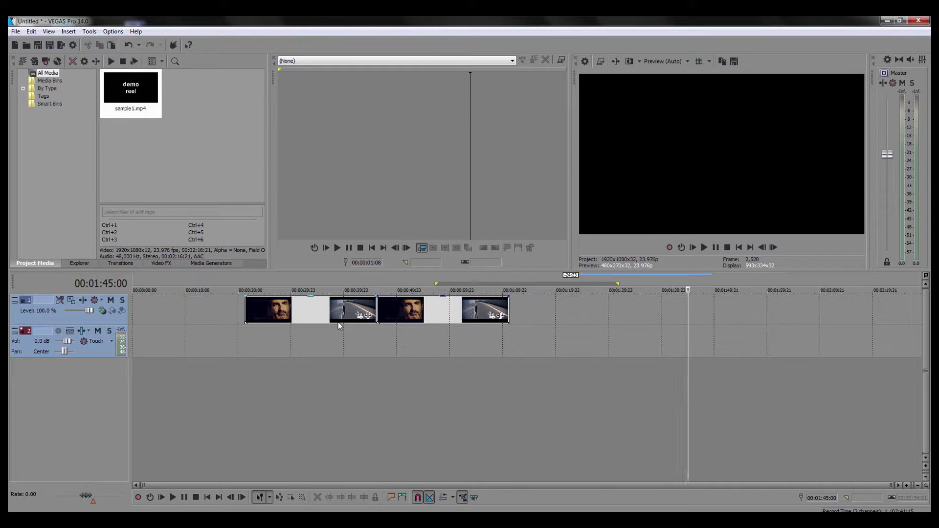
Step: Insert a new video track and move both video clips onto it, leaving a gap between them
left_click_drag(443, 310, 468, 309)
left_click_drag(269, 311, 595, 310)
left_click(68, 32)
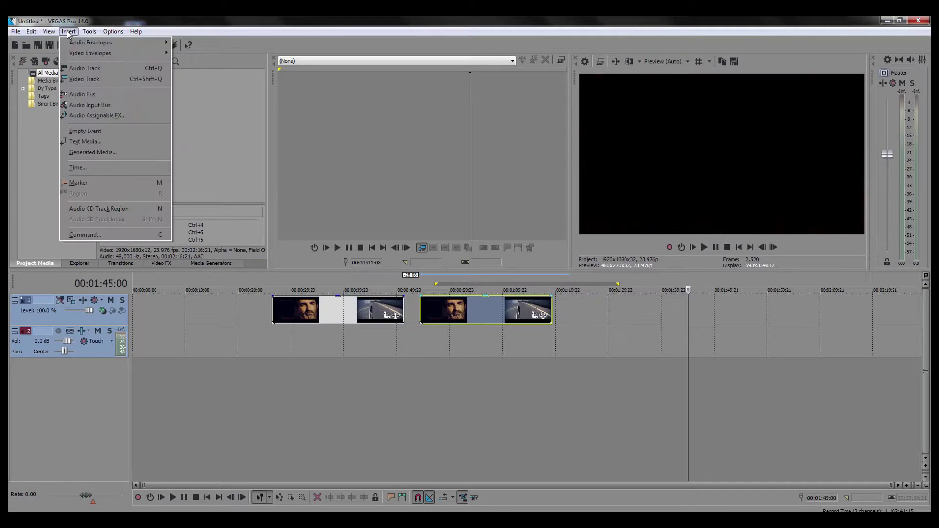
left_click(87, 79)
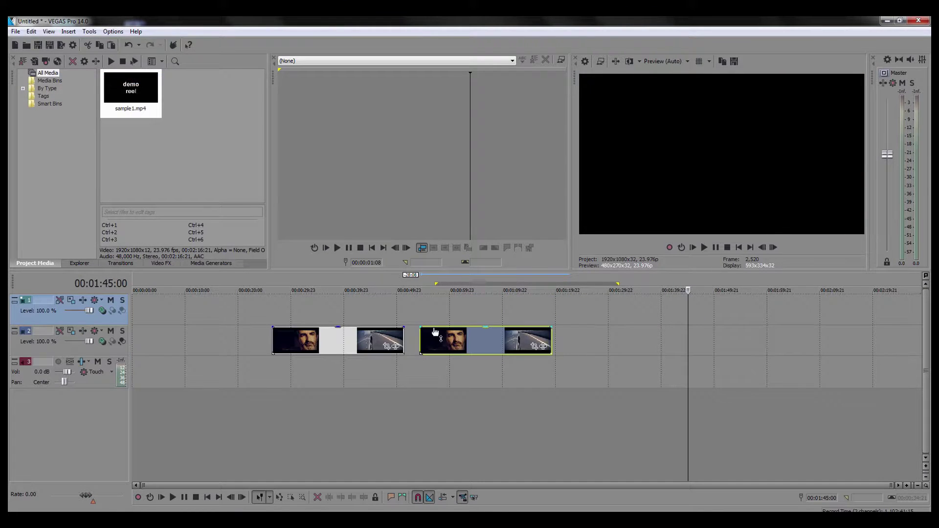
left_click_drag(454, 344, 368, 310)
left_click_drag(353, 341, 604, 297)
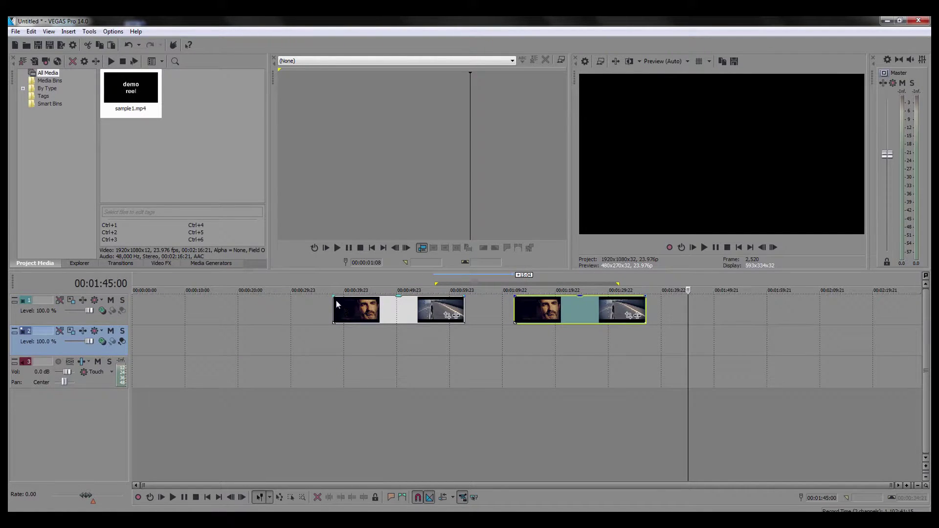
Step: Add a fade-in of about 2.5 seconds and a fade-out to the first video clip, and move the second clip closer to it
left_click_drag(336, 301, 345, 298)
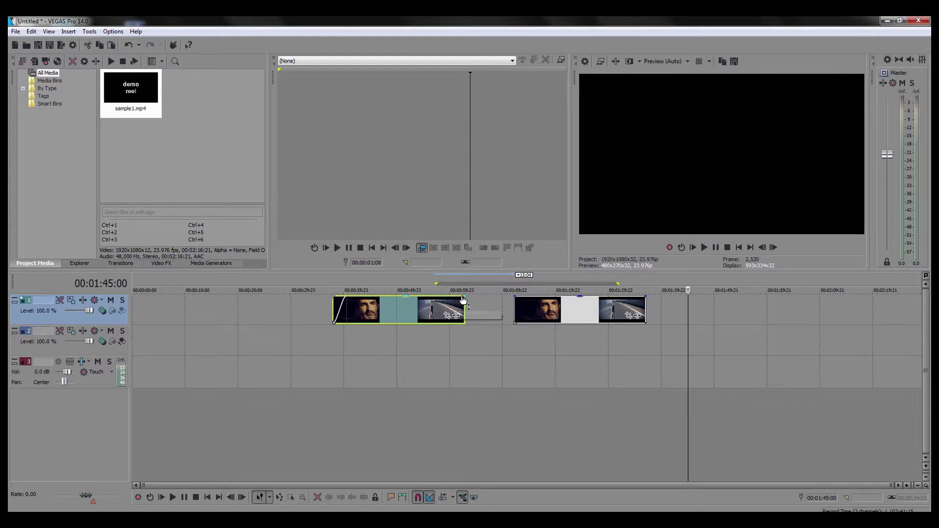
left_click_drag(464, 300, 449, 300)
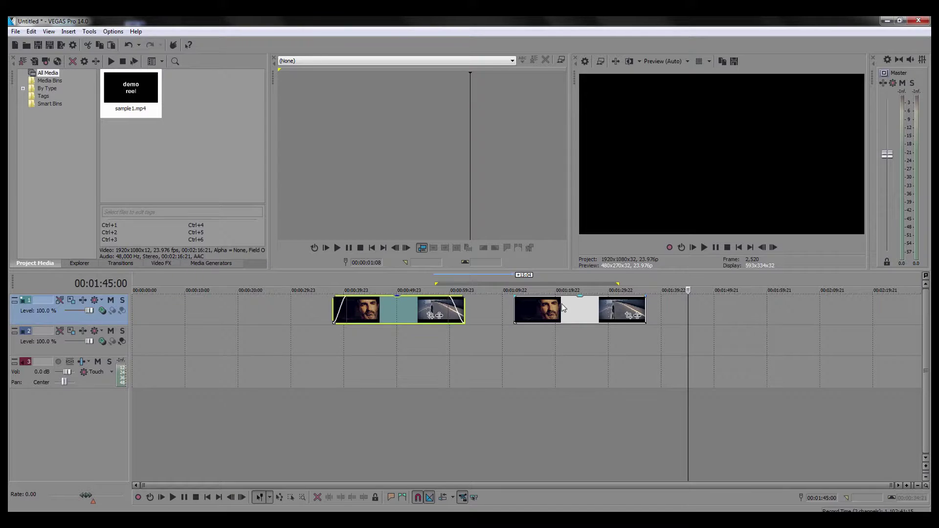
left_click_drag(563, 307, 535, 308)
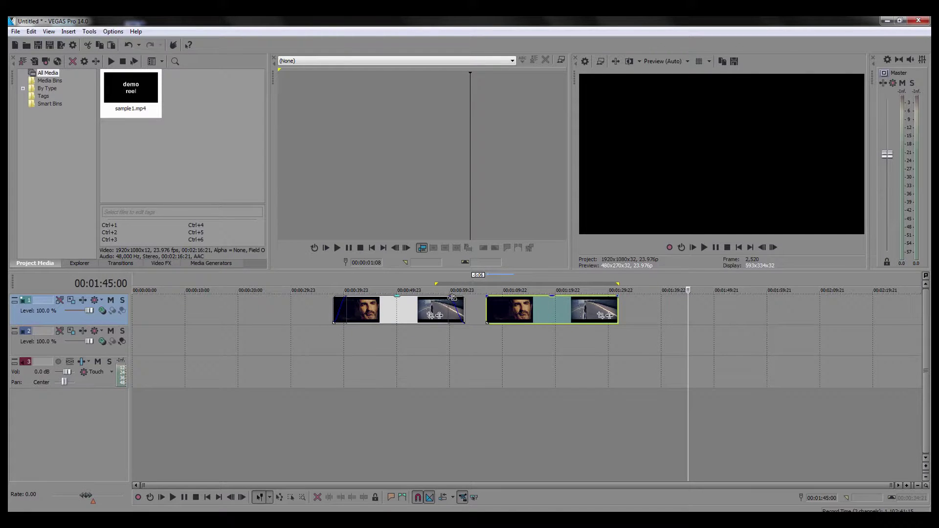
Step: Remove the fade-out from the first video clip and undo that crossfade change
left_click_drag(451, 297, 474, 294)
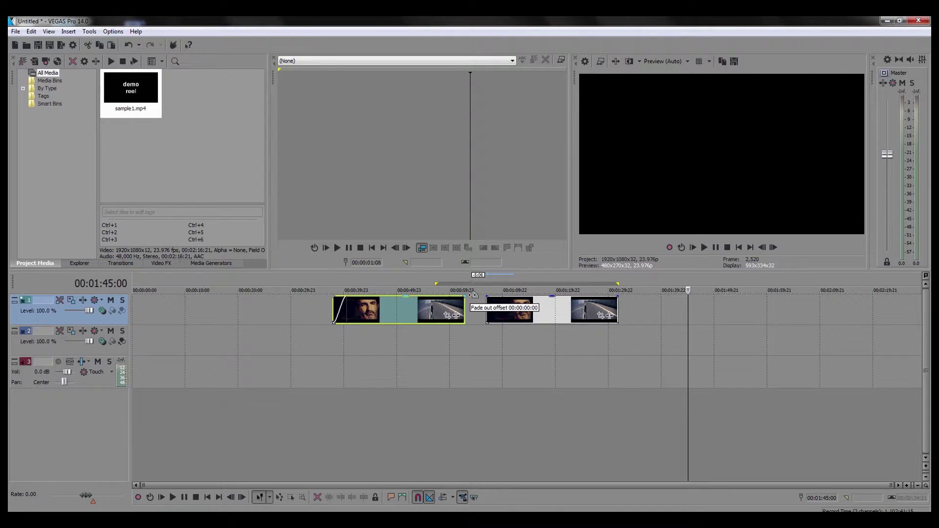
left_click(31, 31)
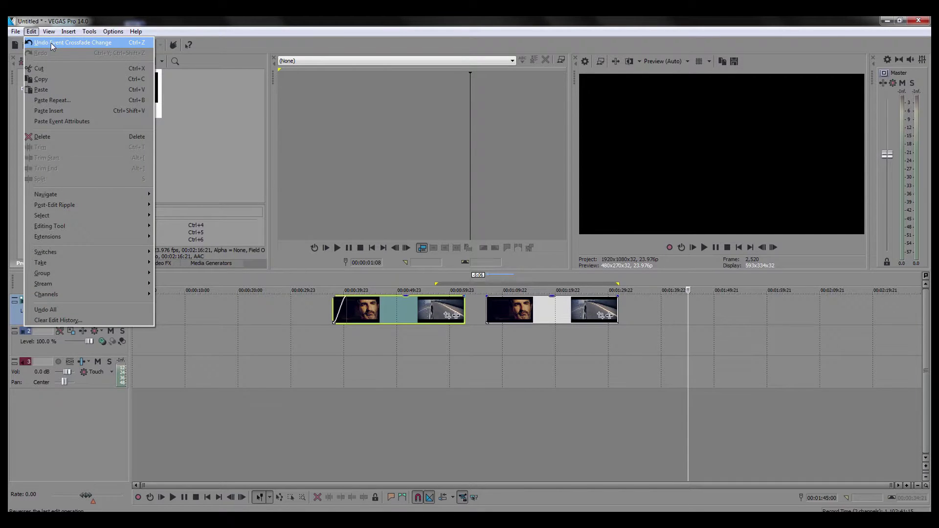
left_click(51, 43)
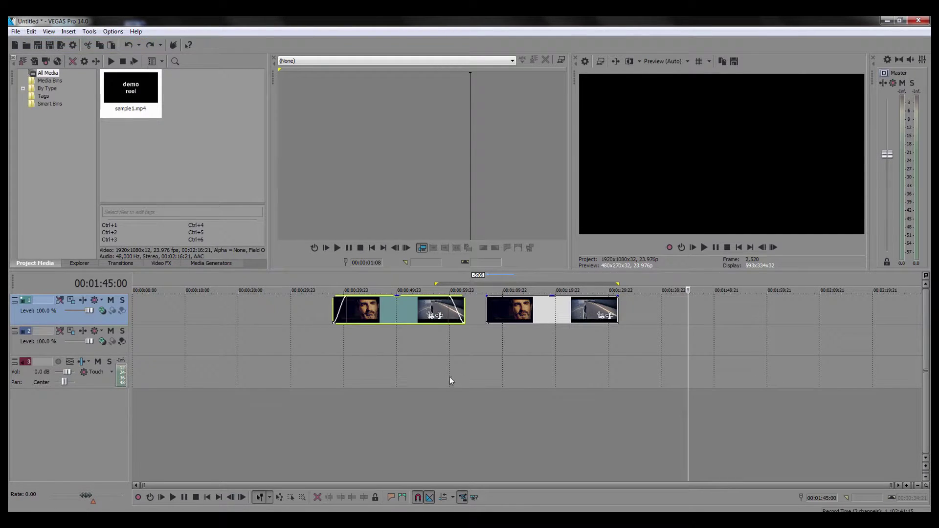
Step: Remove both the fade-out and the fade-in from the first video clip, and select the second clip
left_click(432, 366)
left_click_drag(450, 297, 465, 295)
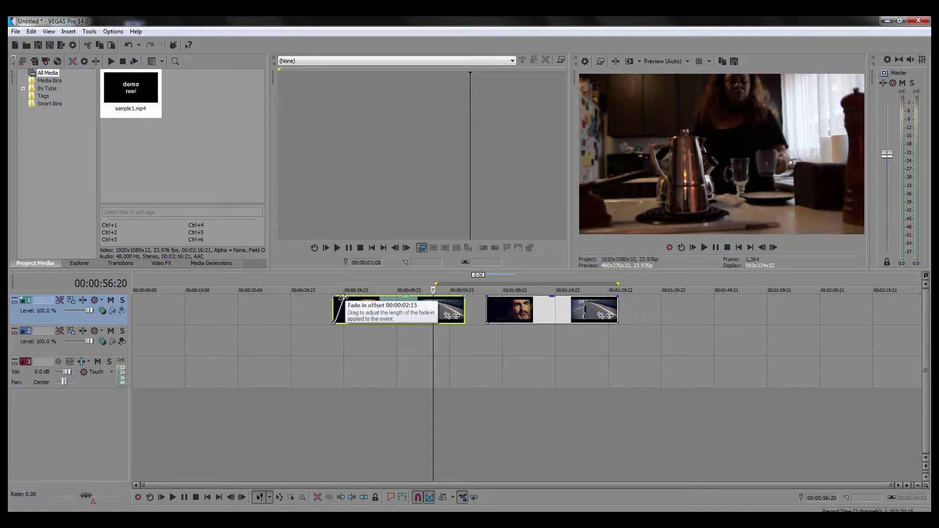
mouse_move(342, 296)
left_mouse_down()
mouse_move(381, 296)
mouse_move(334, 297)
left_mouse_up()
left_click(523, 314)
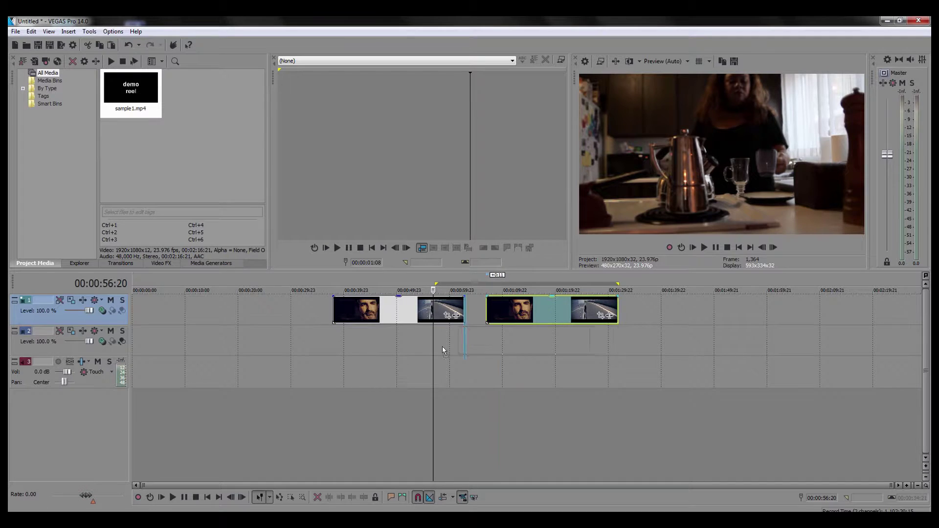
Step: Move both video clips onto the second video track, placed end to end, and play a short passage of the first clip
left_click_drag(442, 349, 512, 341)
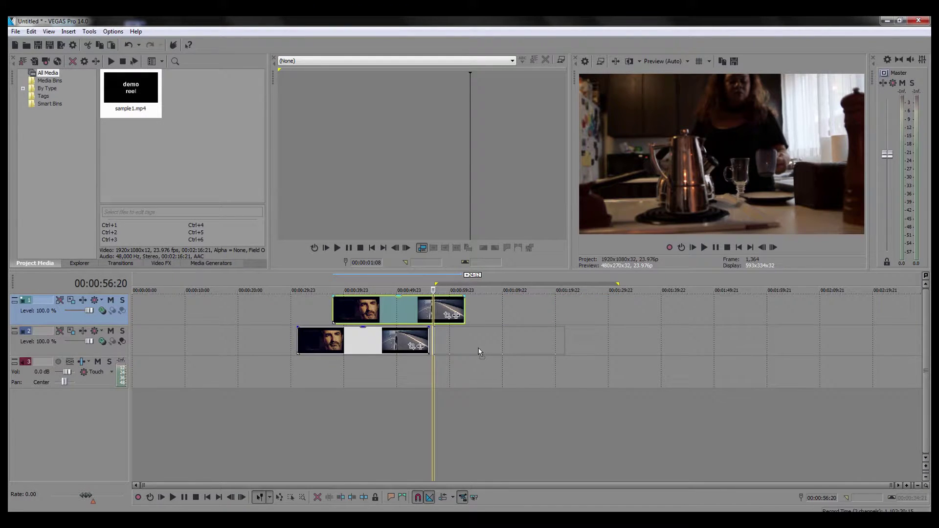
left_click_drag(342, 308, 416, 328)
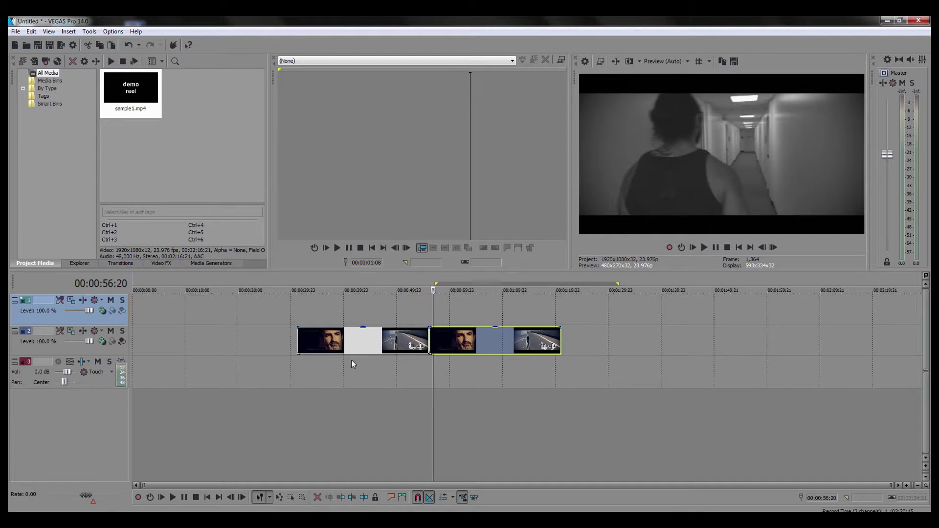
left_click_drag(397, 368, 400, 367)
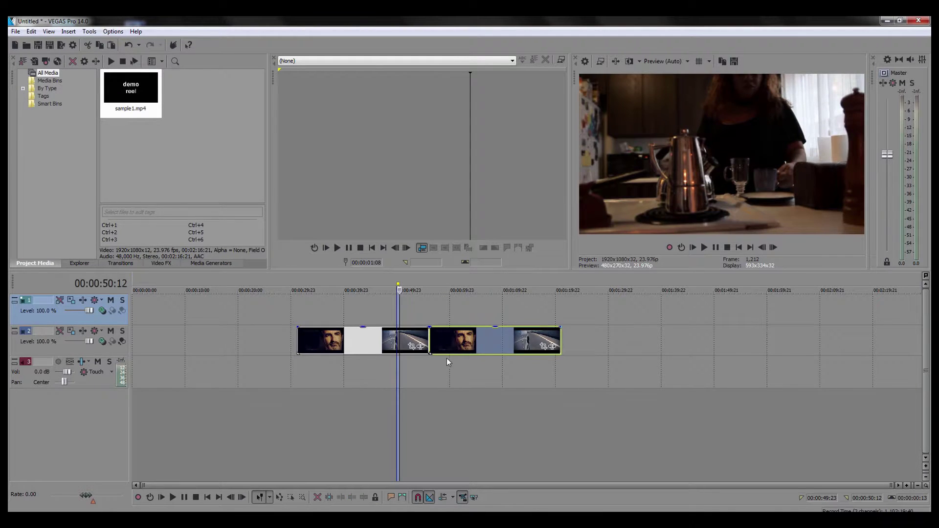
left_click(361, 382)
key("space")
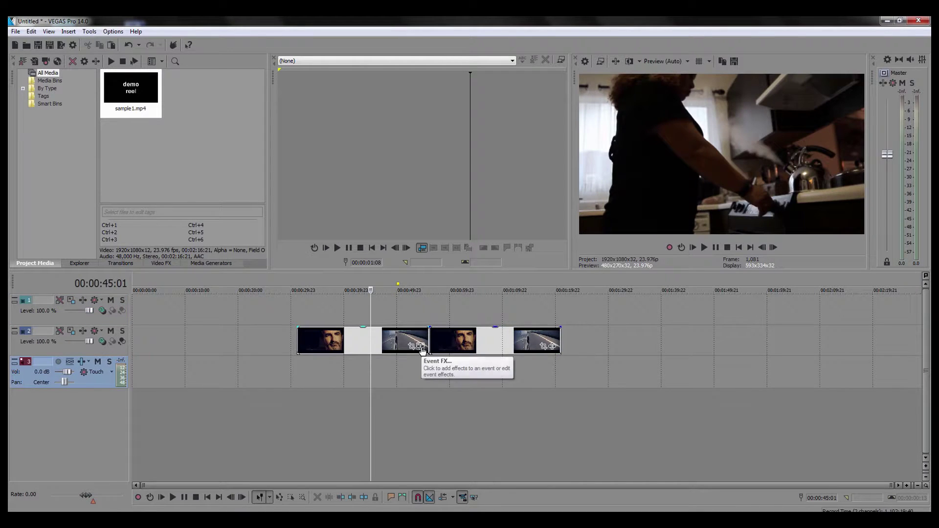
Step: Add the VEGAS Color Corrector and VEGAS Color Curves effects to the first video clip
left_click(421, 346)
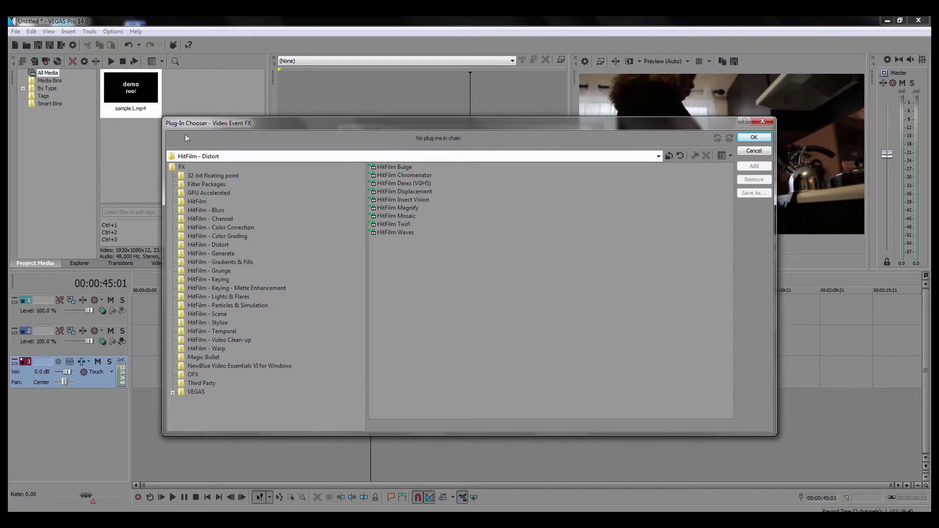
double_click(194, 393)
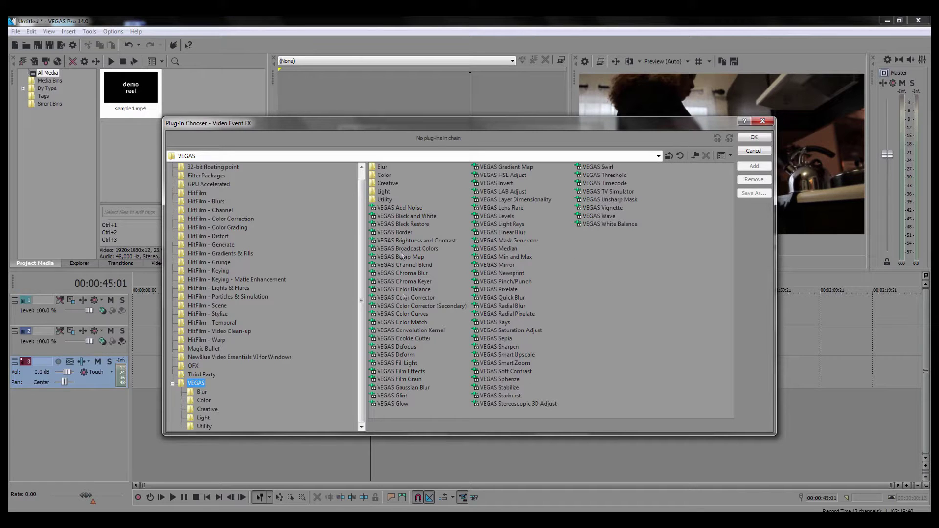
left_click(420, 297)
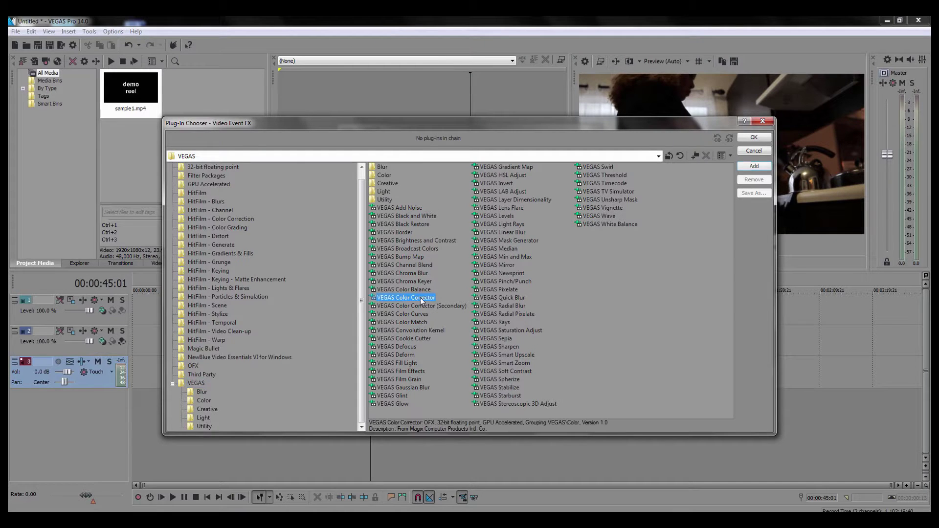
left_click(754, 166)
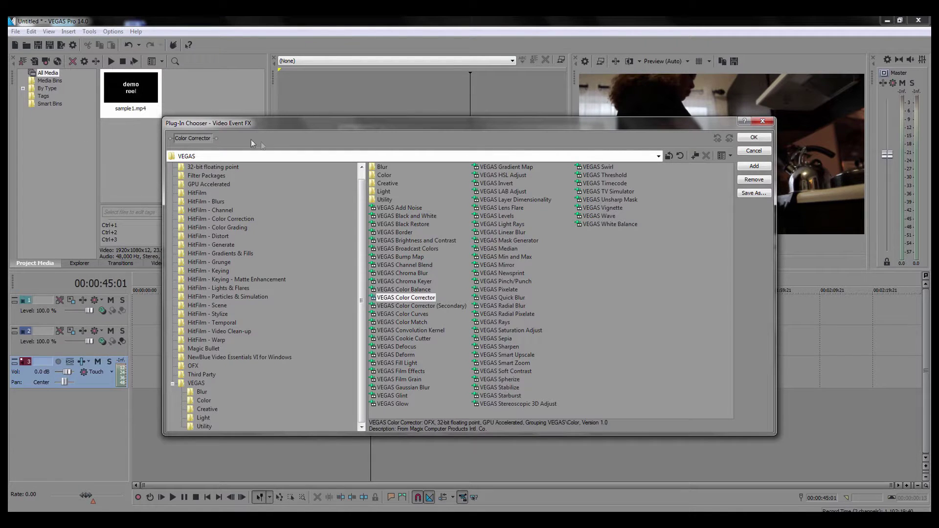
left_click(398, 315)
left_click(754, 166)
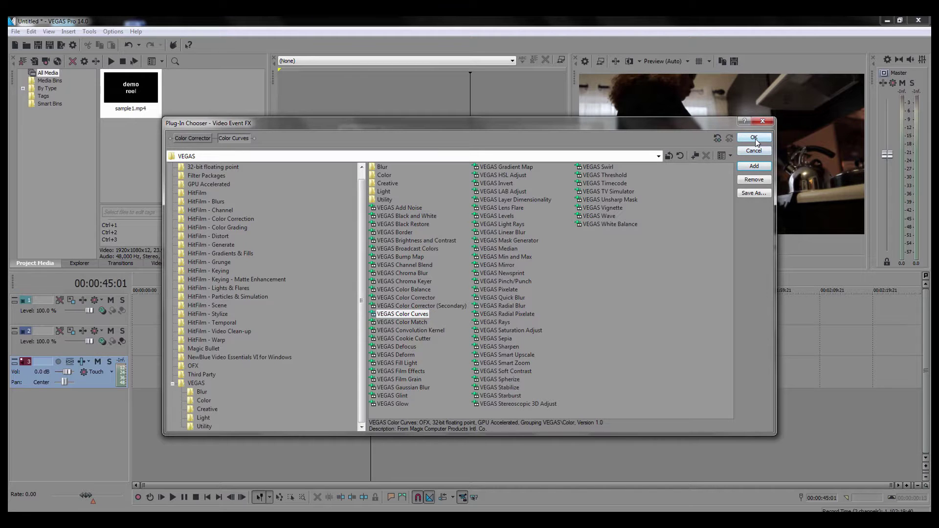
left_click(754, 137)
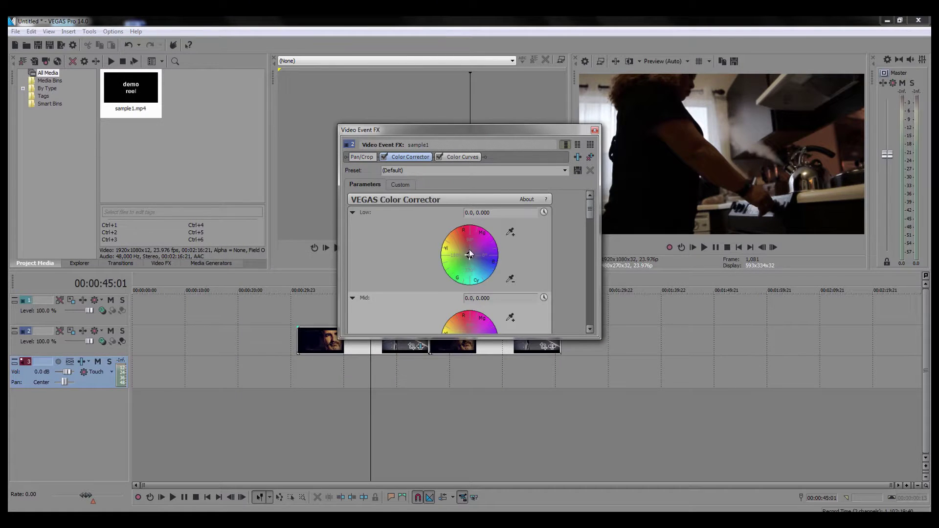
Step: Enlarge and reposition the effects window, disable the Color Corrector, and bend the upper part of the RGB color curve upward
left_click_drag(597, 339, 631, 511)
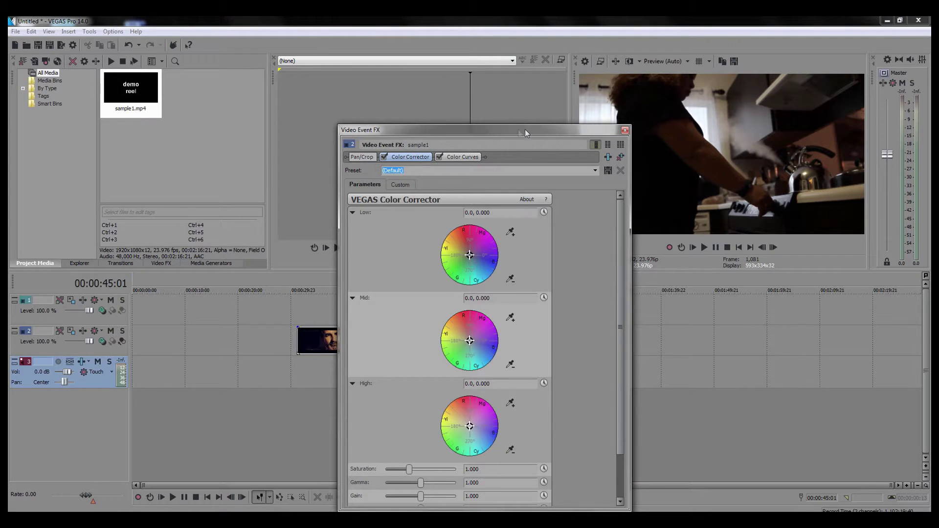
left_click_drag(525, 128, 247, 91)
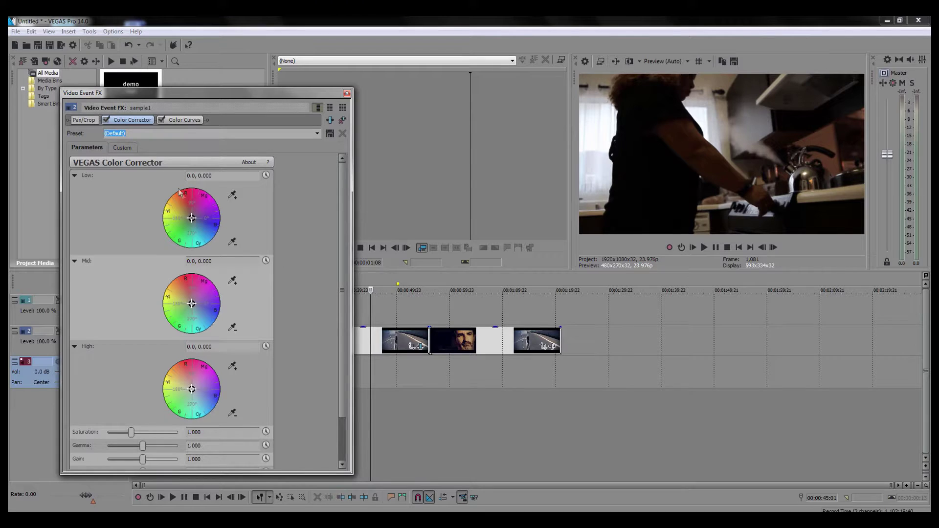
left_click(106, 120)
left_click(183, 120)
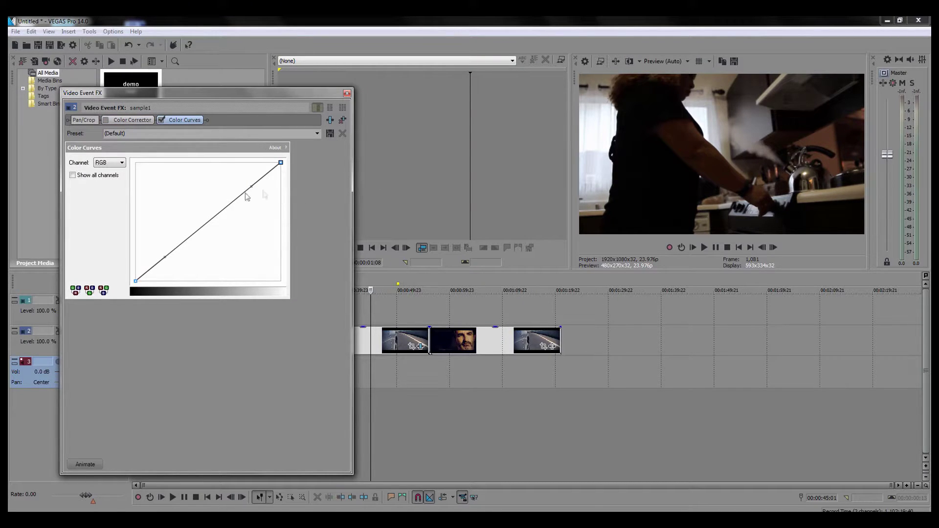
mouse_move(251, 184)
left_mouse_down()
mouse_move(243, 176)
mouse_move(178, 188)
mouse_move(185, 199)
mouse_move(153, 188)
mouse_move(218, 245)
mouse_move(164, 199)
mouse_move(176, 205)
mouse_move(245, 169)
left_mouse_up()
Step: Remove the Color Corrector and Color Curves effects from the first clip and close the effects window
left_click(139, 120)
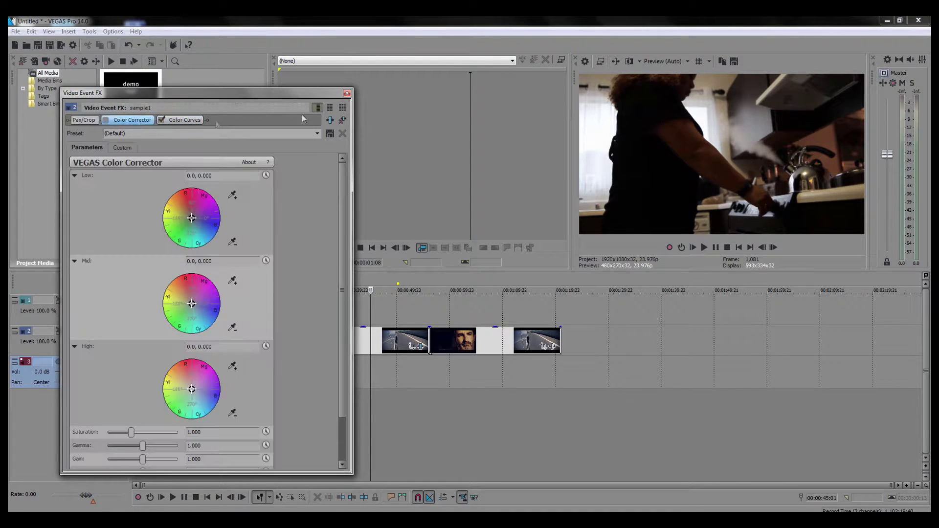
left_click(343, 120)
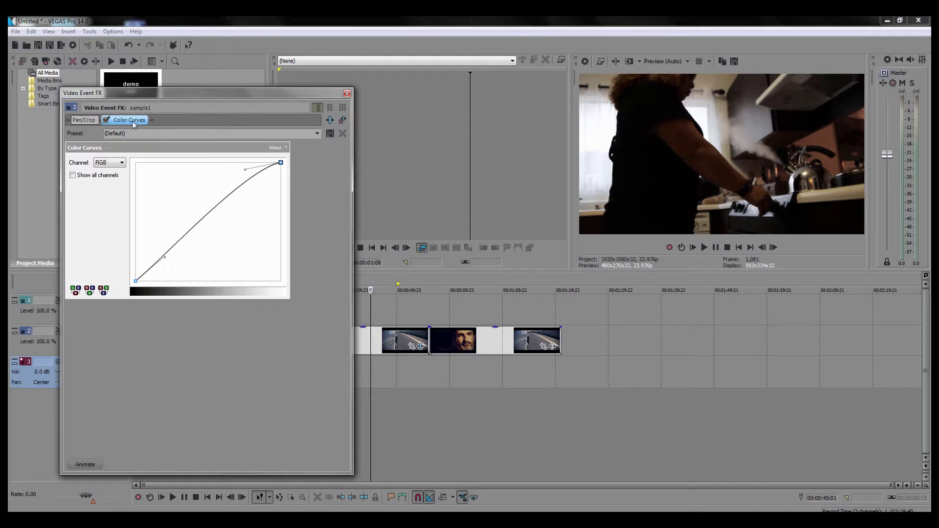
left_click(344, 120)
left_click(346, 93)
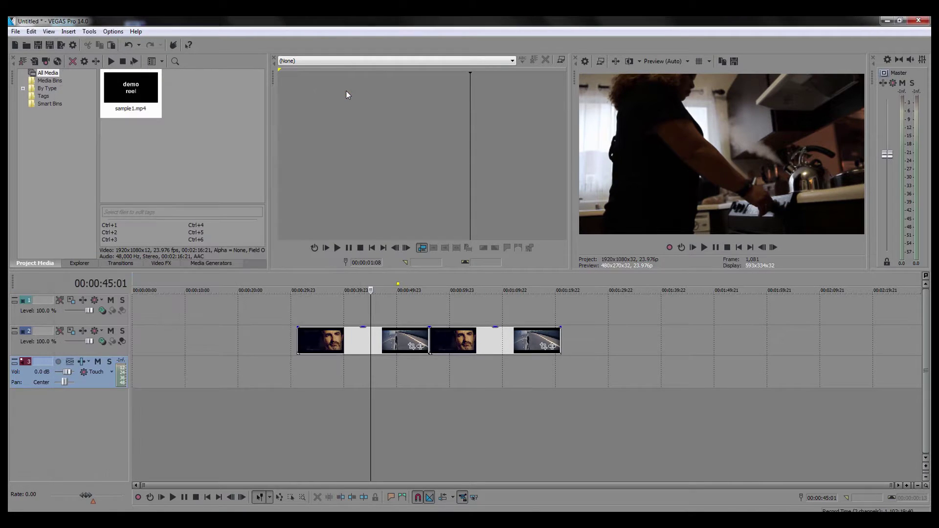
Step: Import the audio file 025626765-dreams from the DVD drive MY_DATA_120115 into the project media
left_click(16, 31)
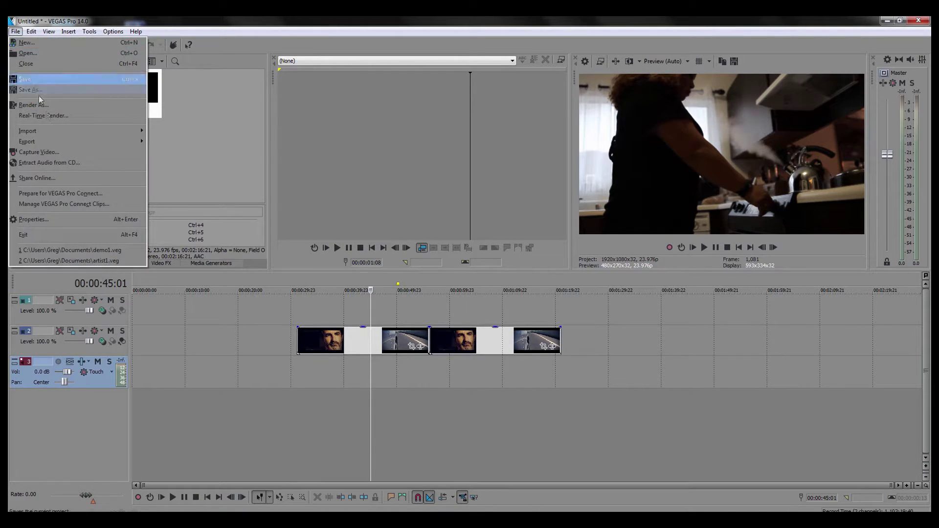
mouse_move(122, 132)
left_click(174, 133)
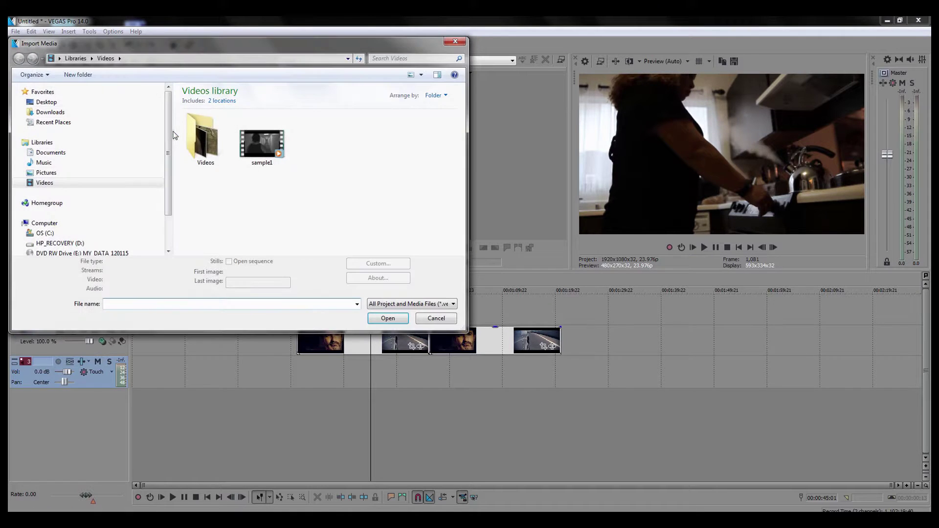
scroll(168, 158, "down", 2)
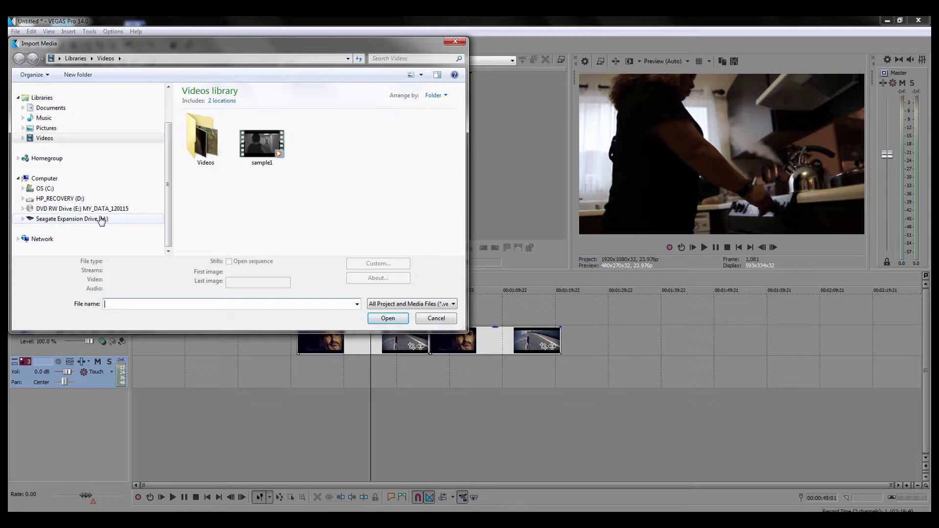
left_click(98, 210)
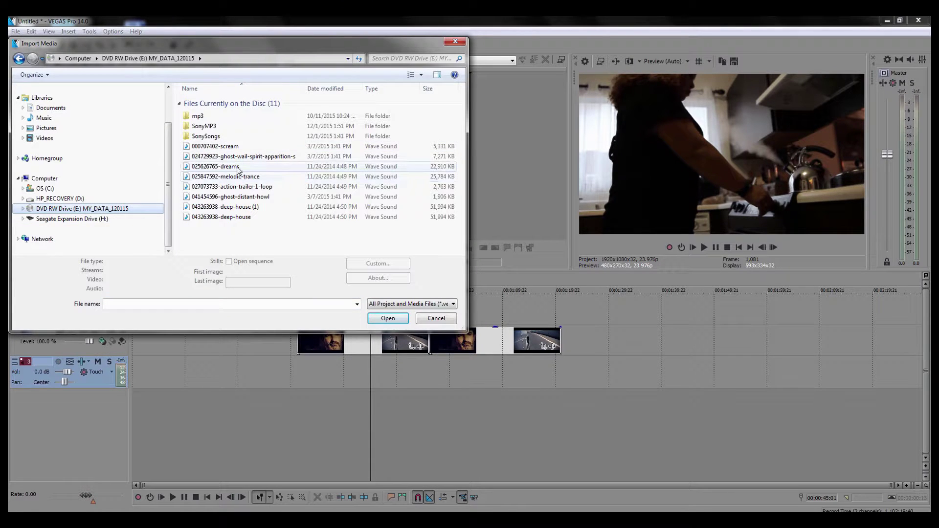
left_click(388, 324)
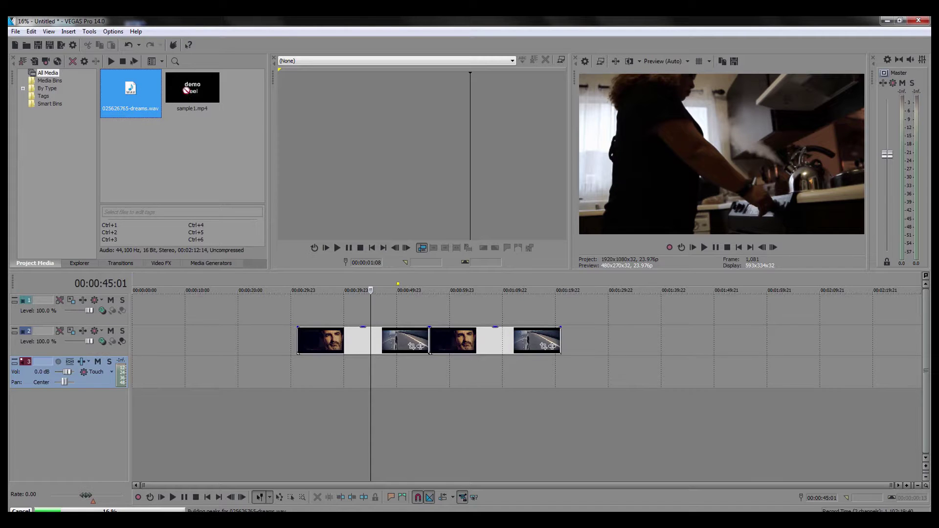
Step: Place the dreams audio on the audio track and trim both its ends to match the start and end of the video clips
left_click_drag(187, 91, 247, 372)
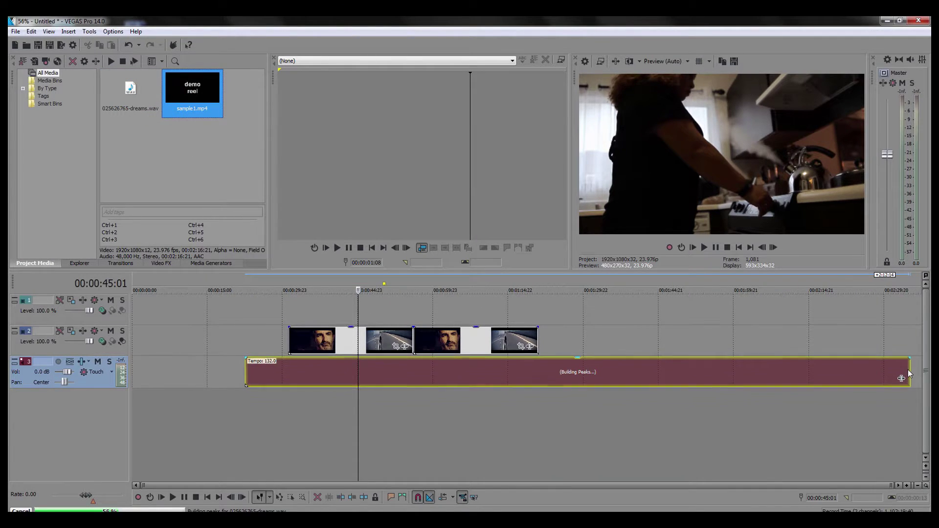
left_click_drag(909, 374, 539, 393)
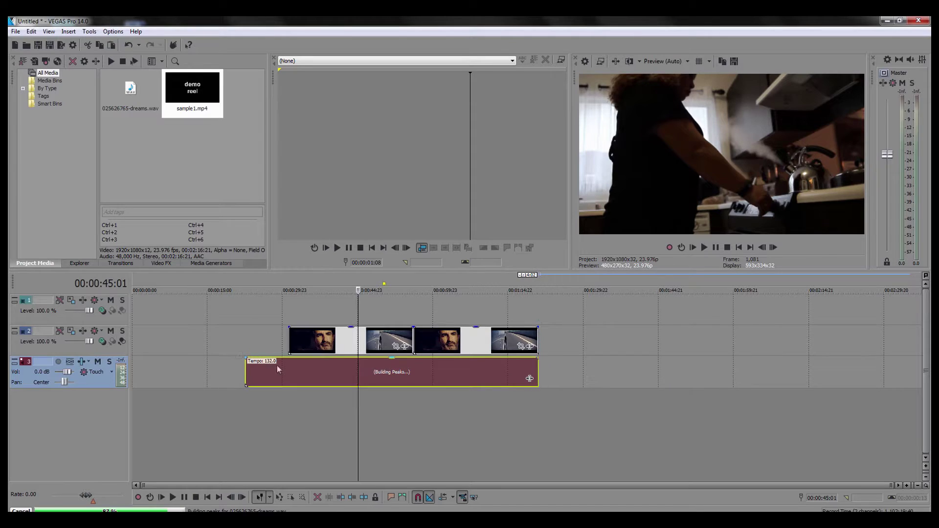
left_click_drag(246, 370, 290, 368)
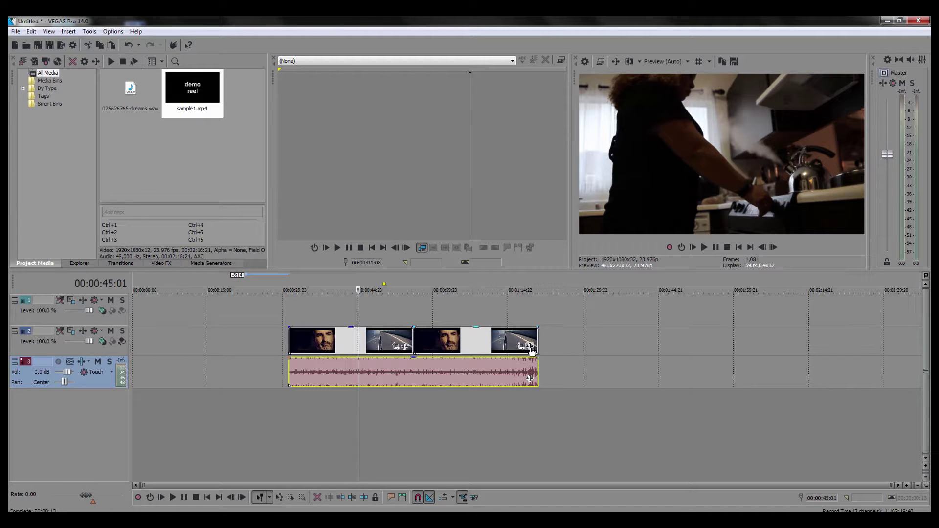
left_click(530, 346)
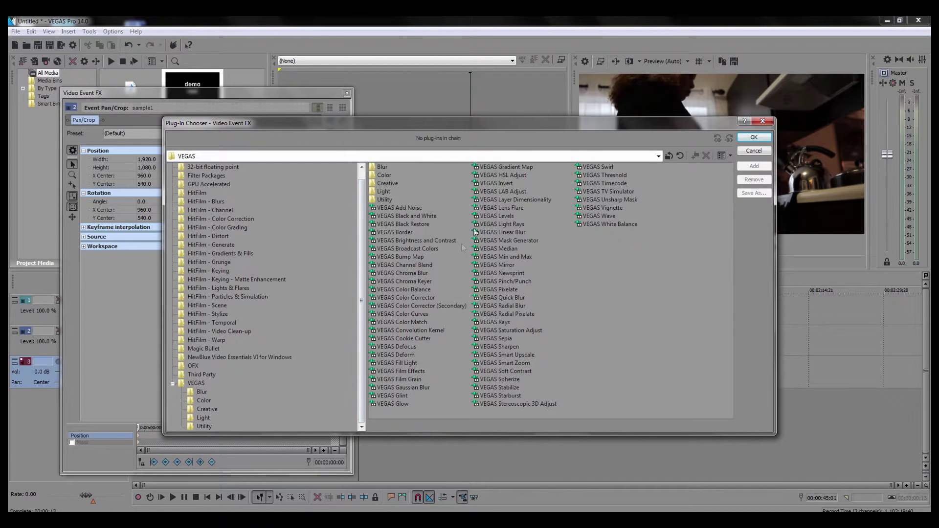
left_click(763, 121)
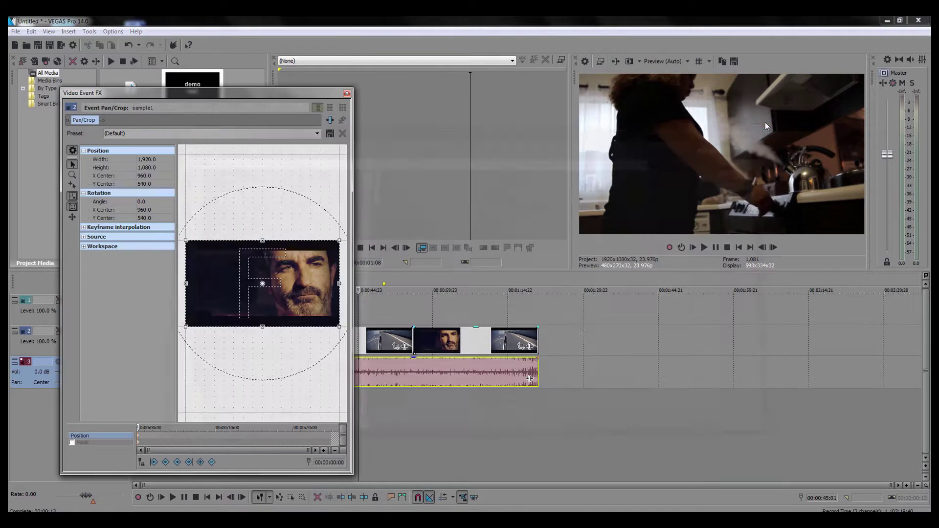
left_click(347, 94)
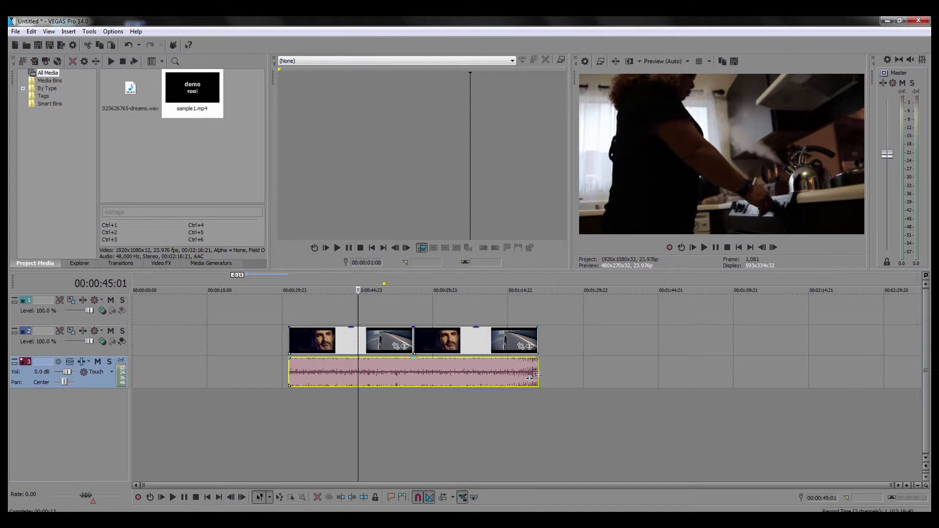
left_click(530, 380)
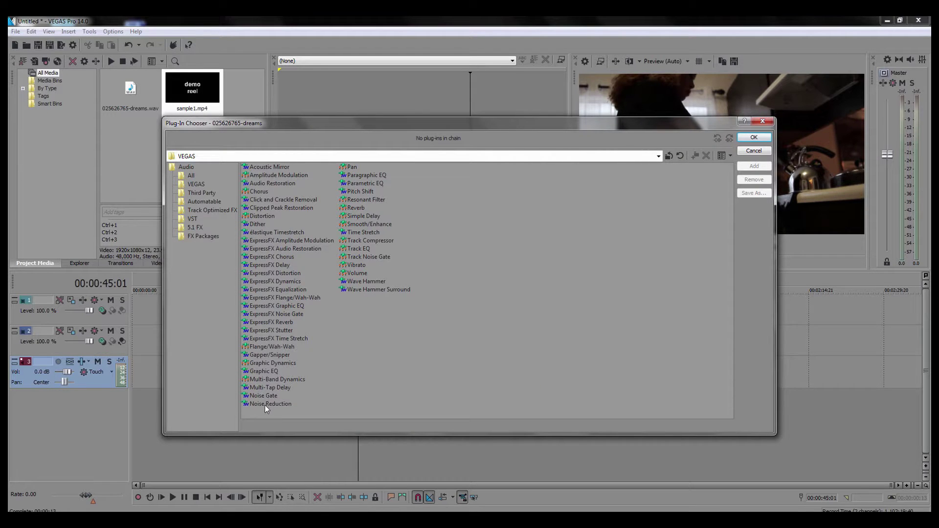
left_click(761, 139)
Step: Add the ExpressFX Chorus effect to the dreams audio clip, remove it again, and close the effects window
left_click(530, 379)
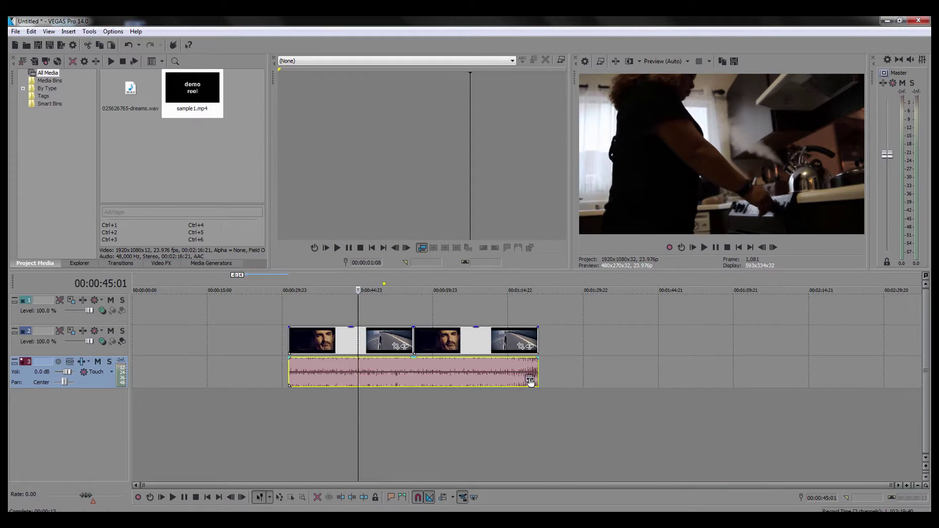
left_click(286, 259)
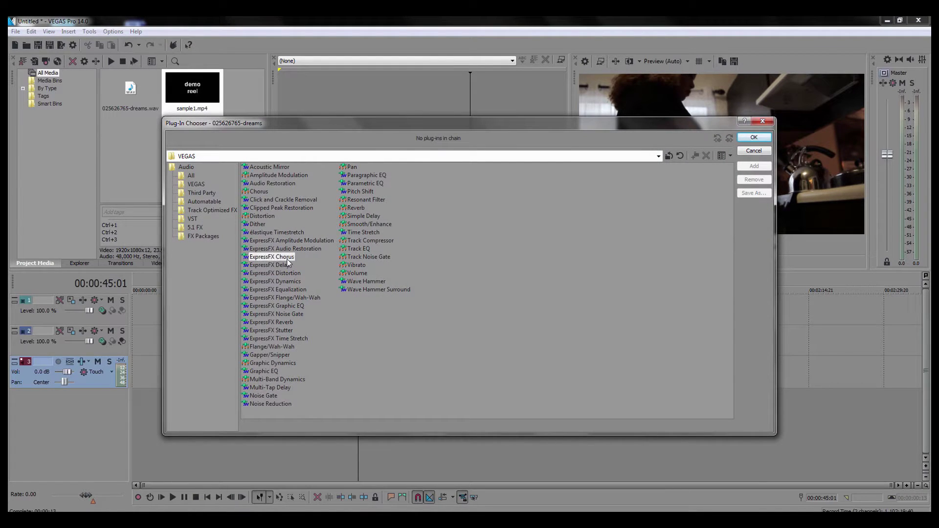
left_click(754, 167)
left_click(754, 138)
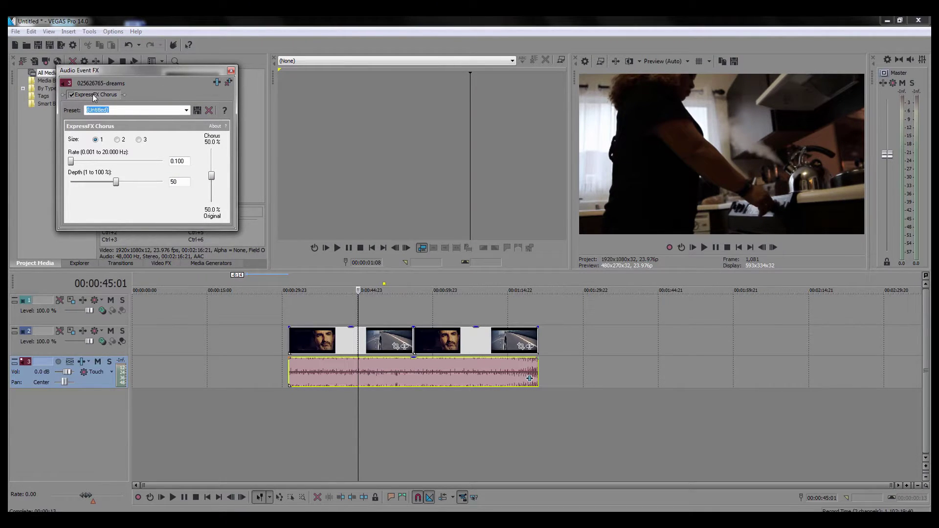
left_click(228, 83)
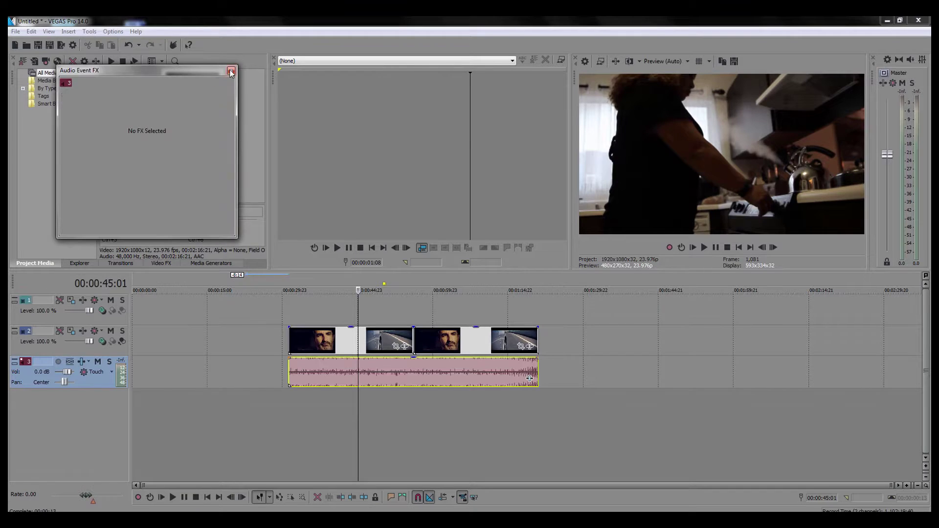
left_click(230, 71)
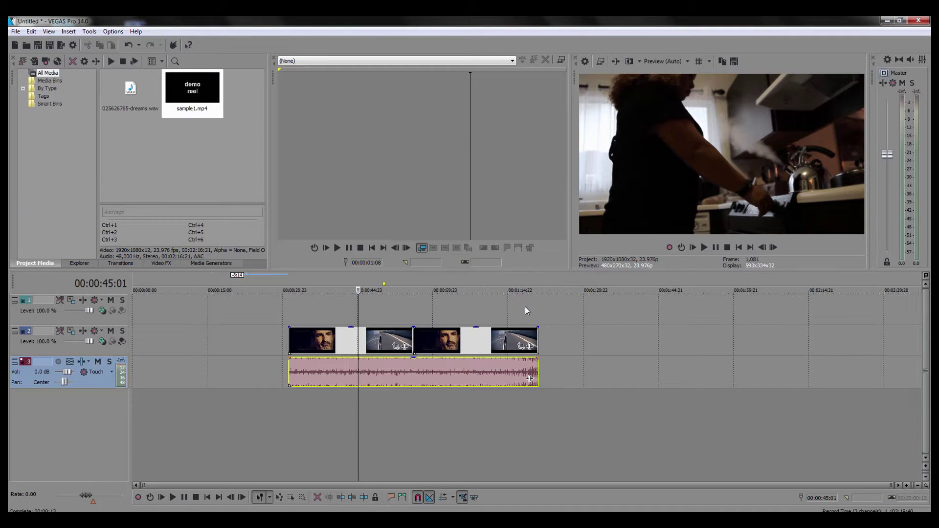
left_click(16, 31)
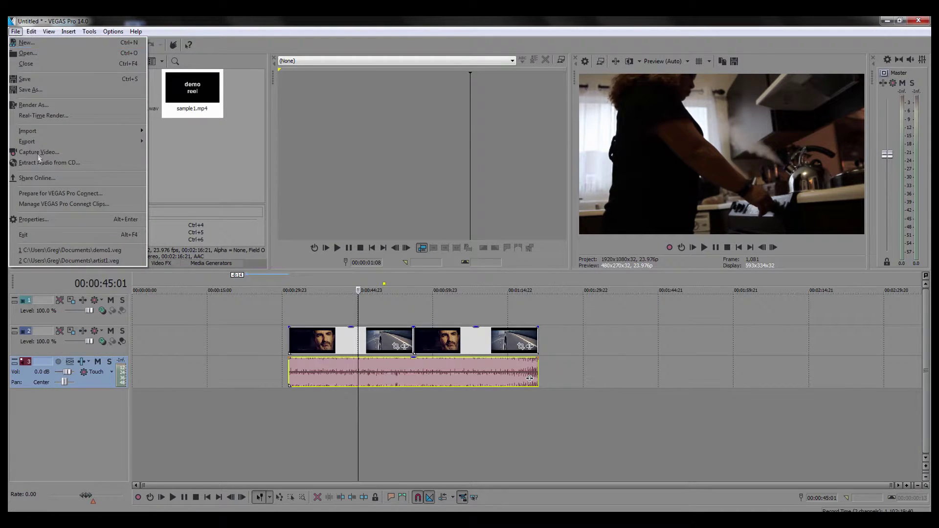
mouse_move(122, 131)
left_click(211, 130)
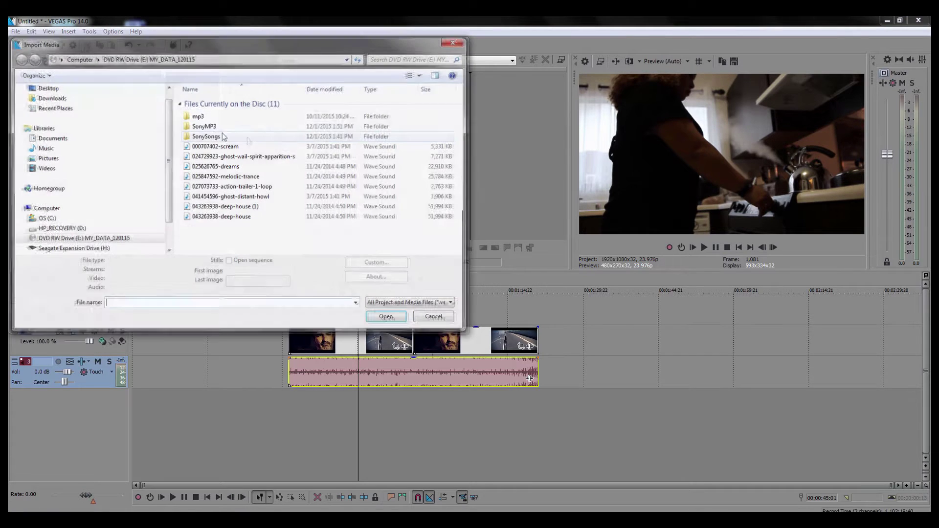
left_click(452, 43)
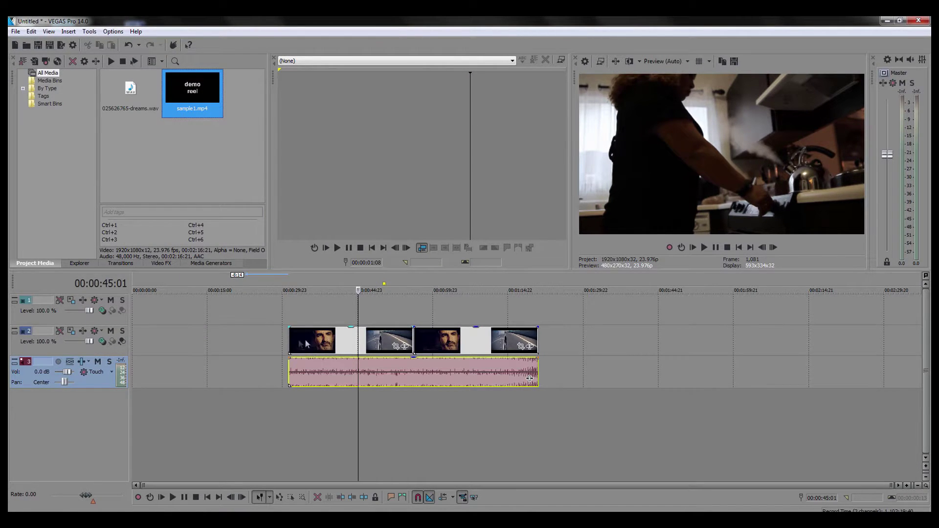
Step: Move the dreams audio clip along its track to a position well past the end of the video clips
left_click(477, 342)
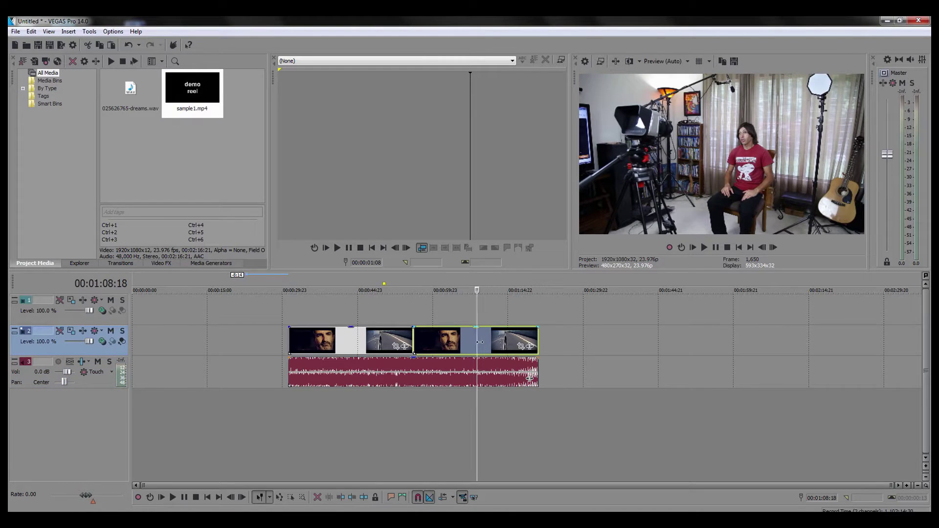
left_click_drag(474, 376, 759, 377)
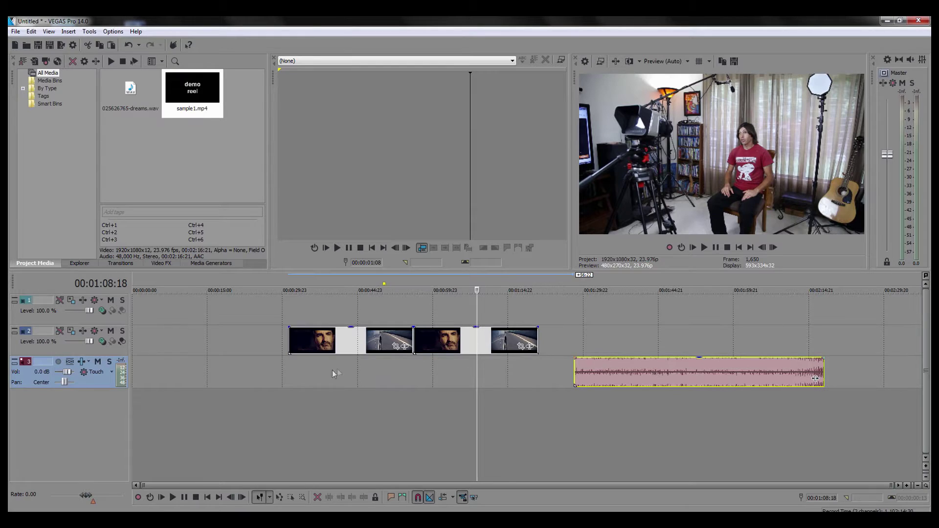
left_click(467, 341)
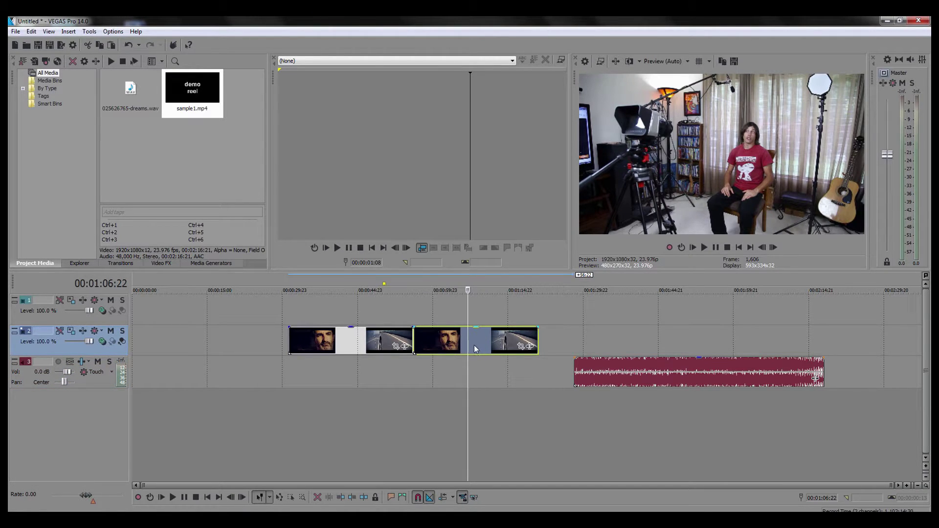
Step: Play the timeline from about 00:00:45:18 in the first clip and stop it, returning the cursor to its starting point, twice
left_click(362, 344)
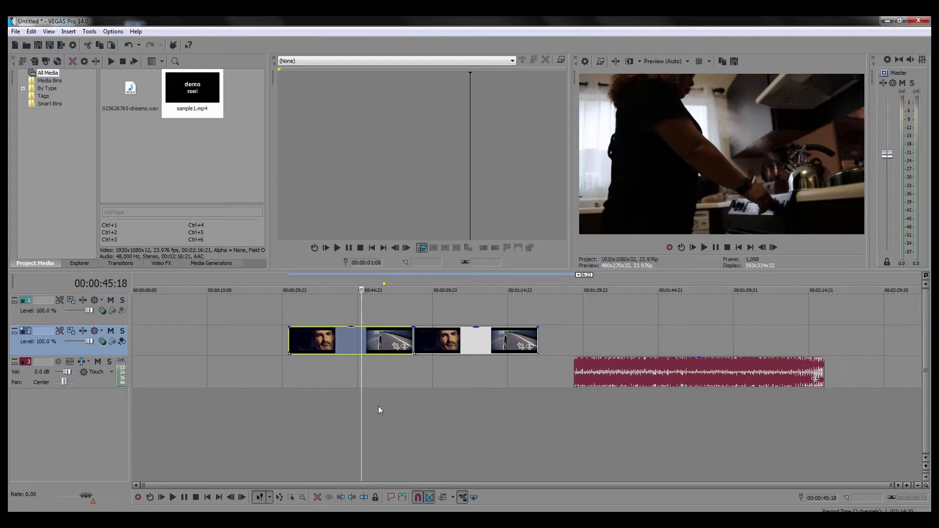
key("space")
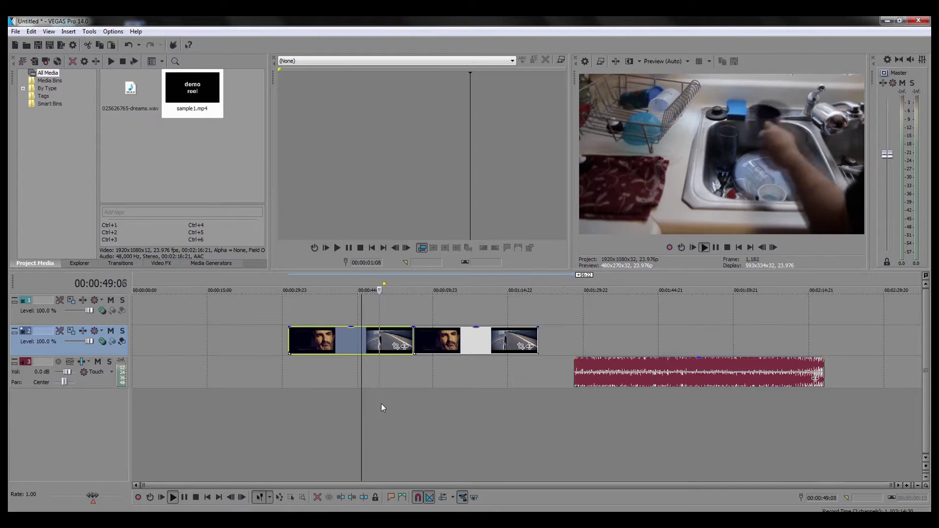
key("space")
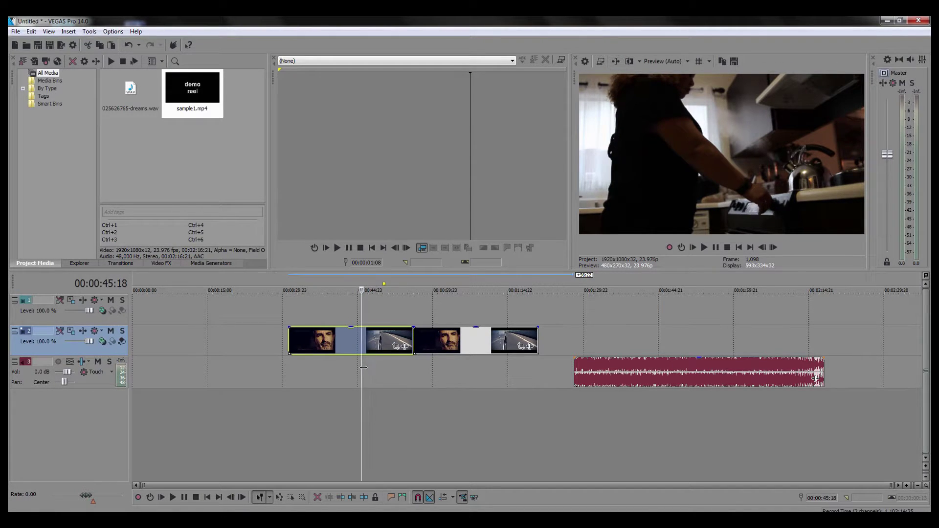
key("space")
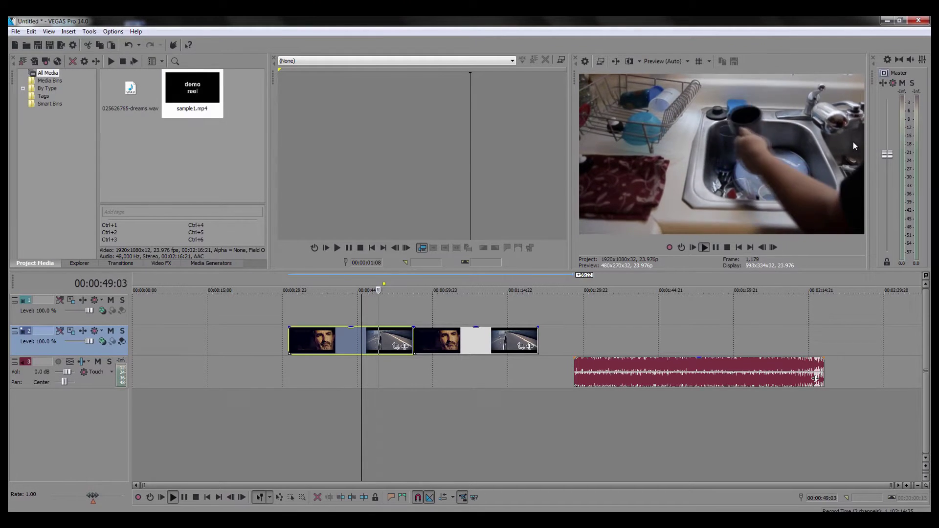
key("space")
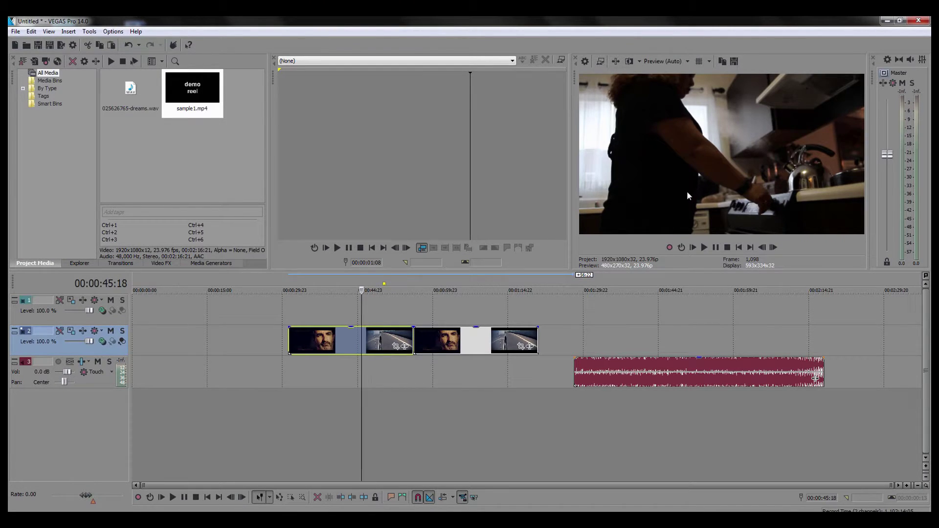
Step: Play the timeline again, comparing pausing the cursor at its current position with stopping it back at its starting point
key("space")
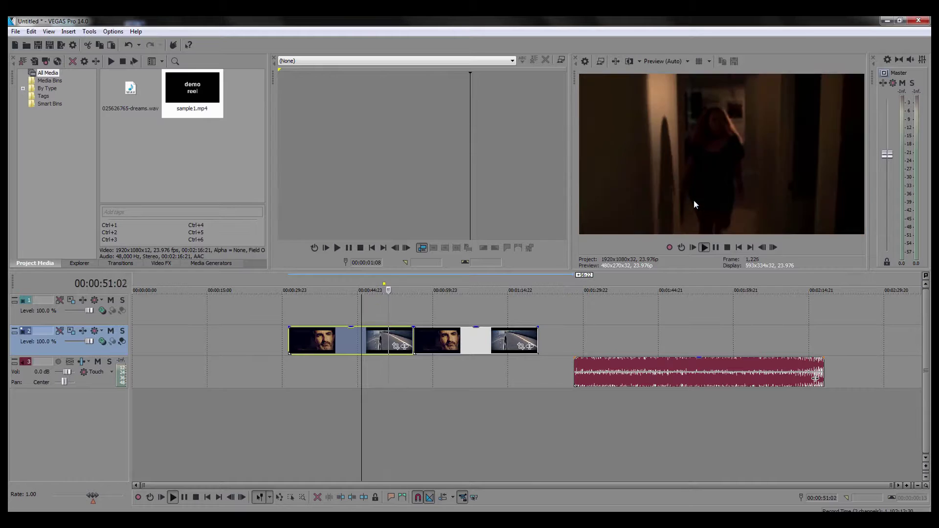
key("Return")
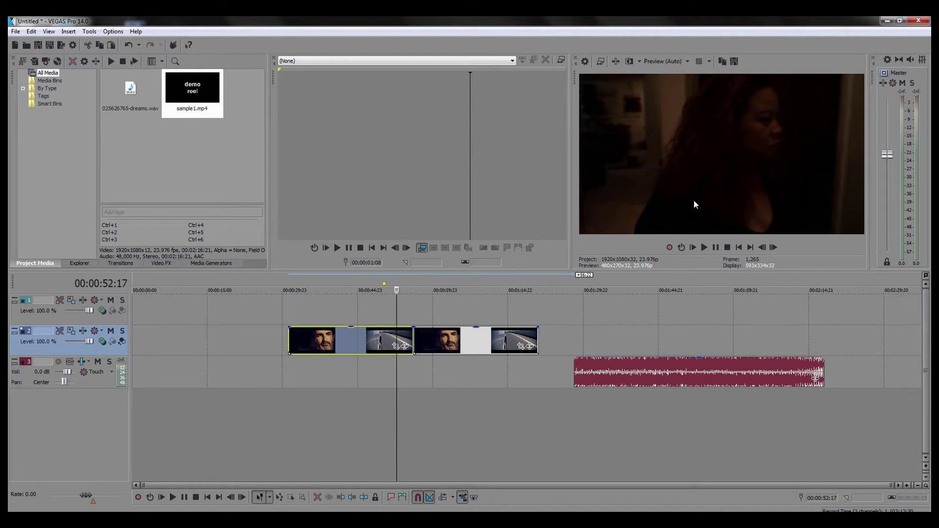
key("Return")
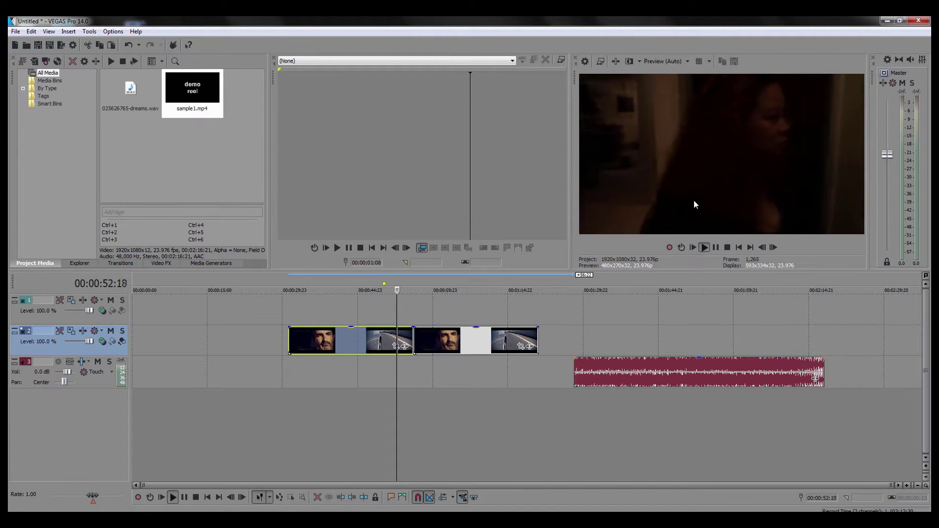
key("space")
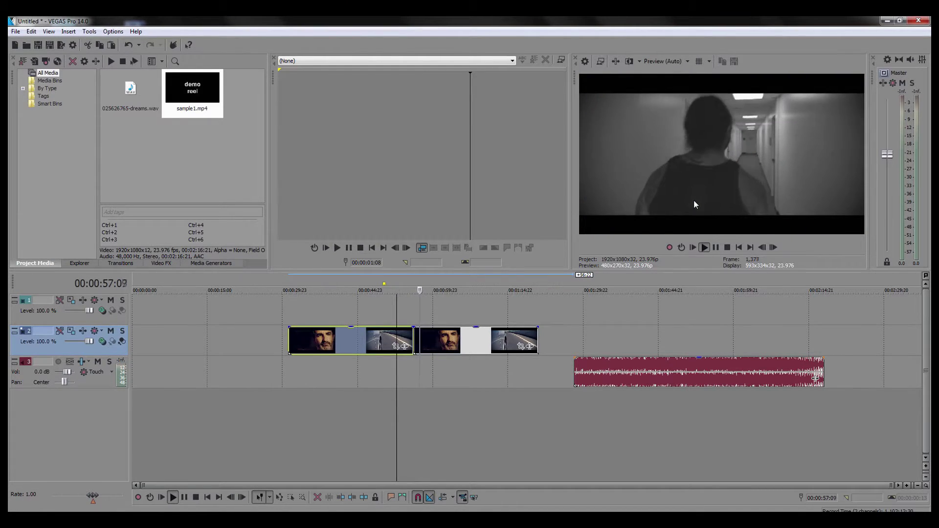
key("space")
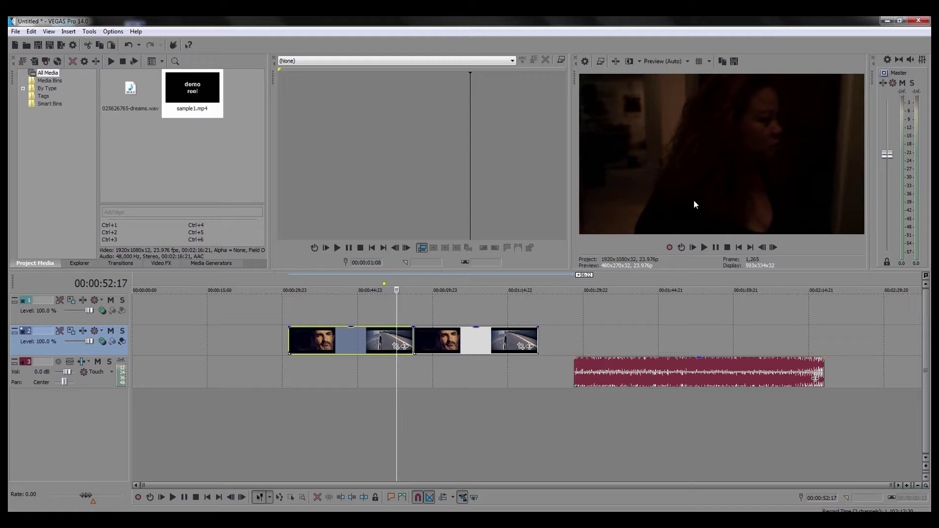
key("space")
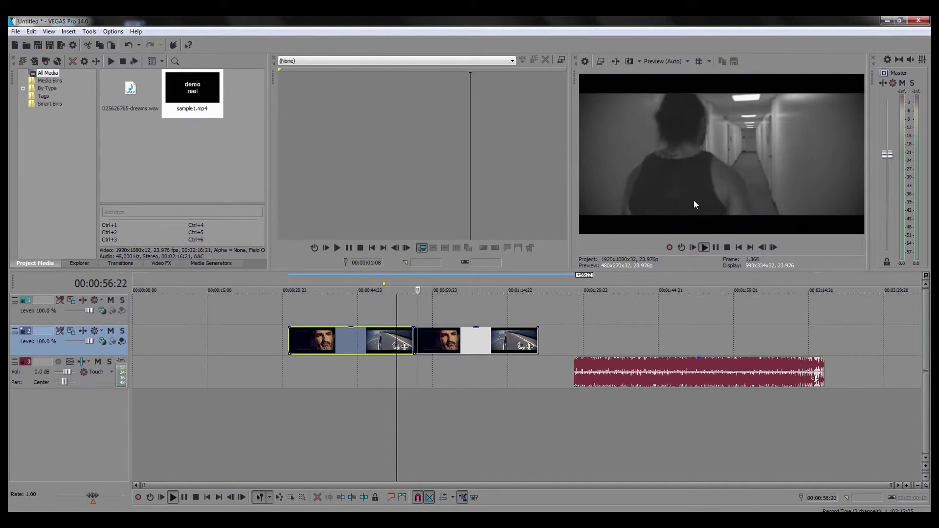
key("Return")
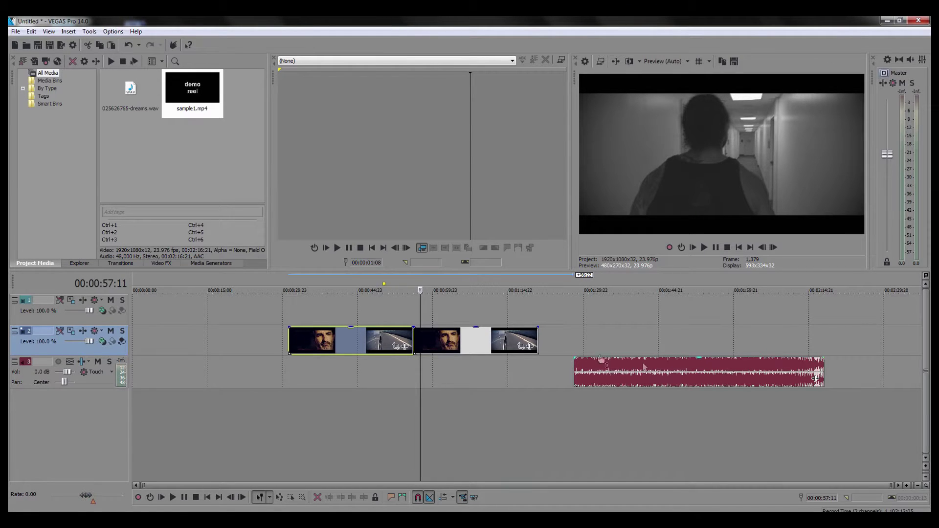
Step: Split the second video clip at 00:01:08:06 and move its latter part away, leaving a gap on the track
left_click(474, 340)
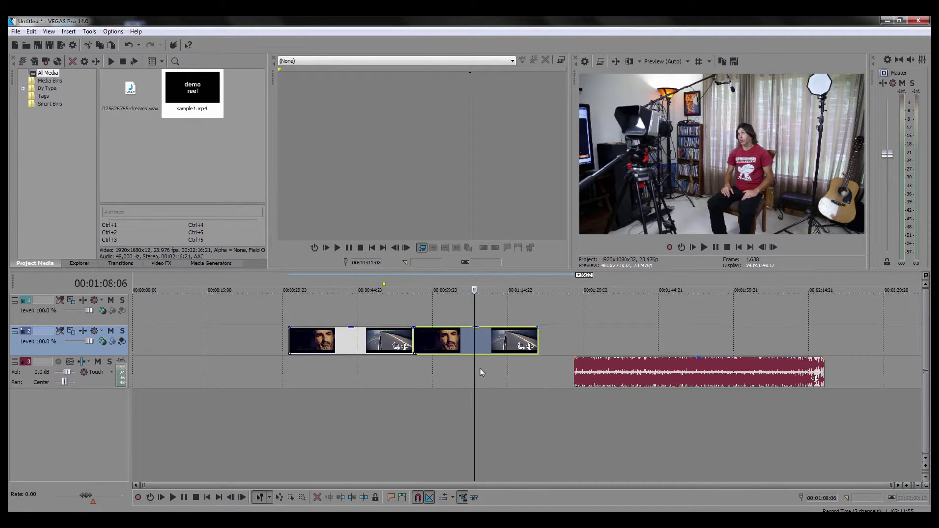
key("s")
left_click_drag(494, 349, 564, 333)
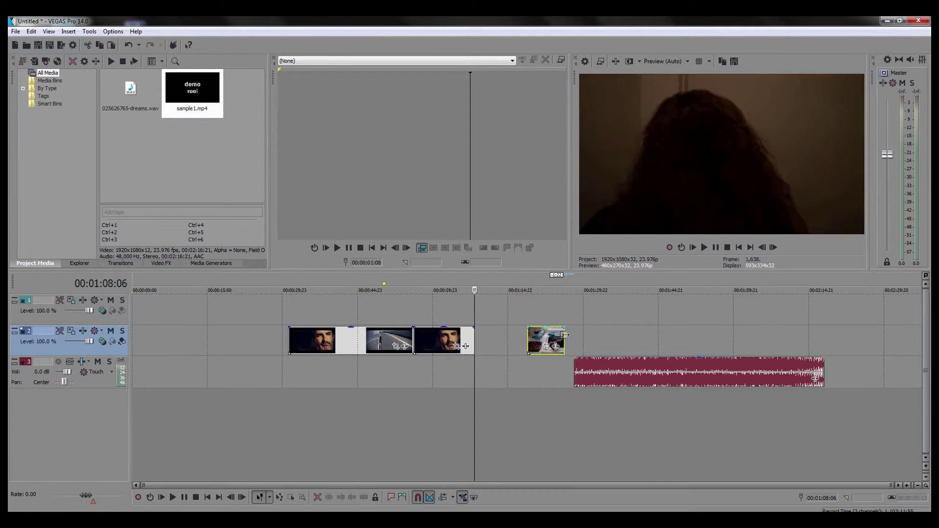
Step: Align the dreams audio with the first clip's start, trim its end to that clip's end, and move the second clip later
left_click_drag(638, 367, 352, 373)
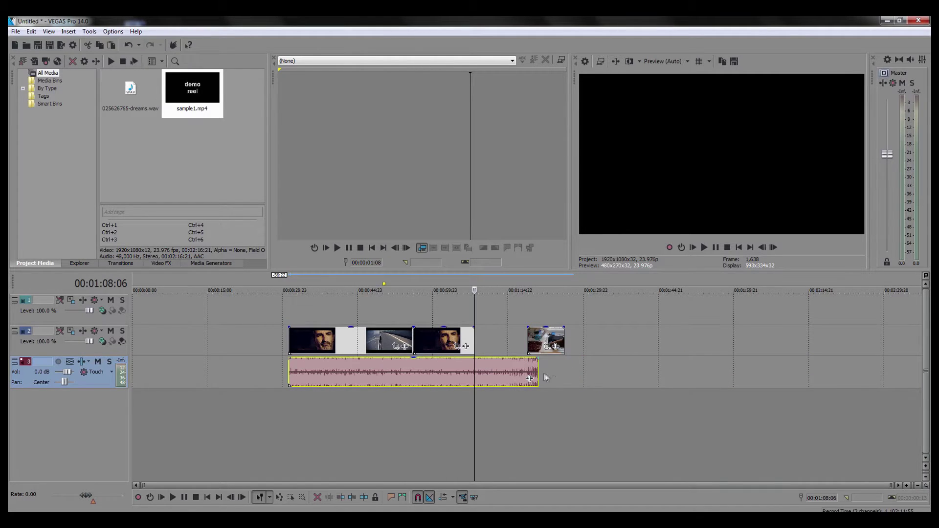
left_click_drag(538, 364, 470, 339)
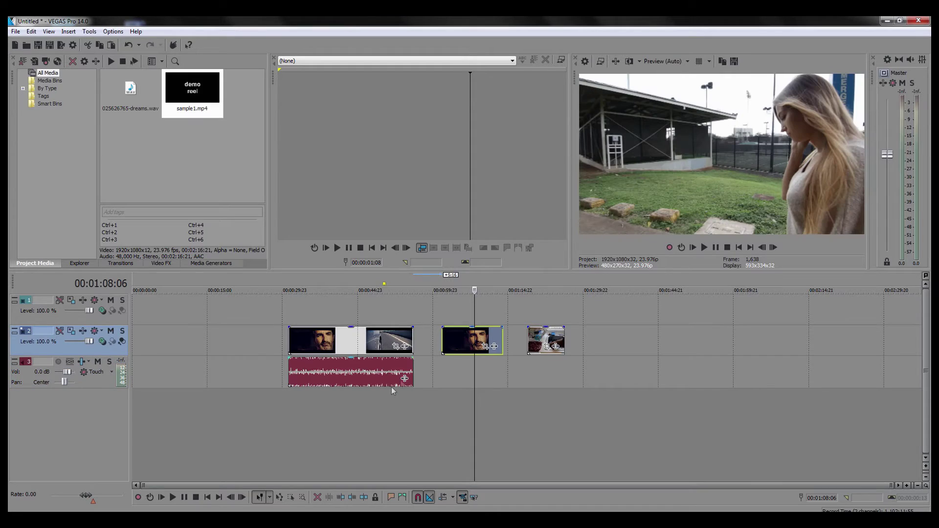
Step: Select the first video clip and the dreams audio together and move both earlier, to start at about 00:00:27:12
mouse_move(371, 340)
left_mouse_down()
mouse_move(341, 342)
mouse_move(372, 343)
left_mouse_up()
left_click(366, 340)
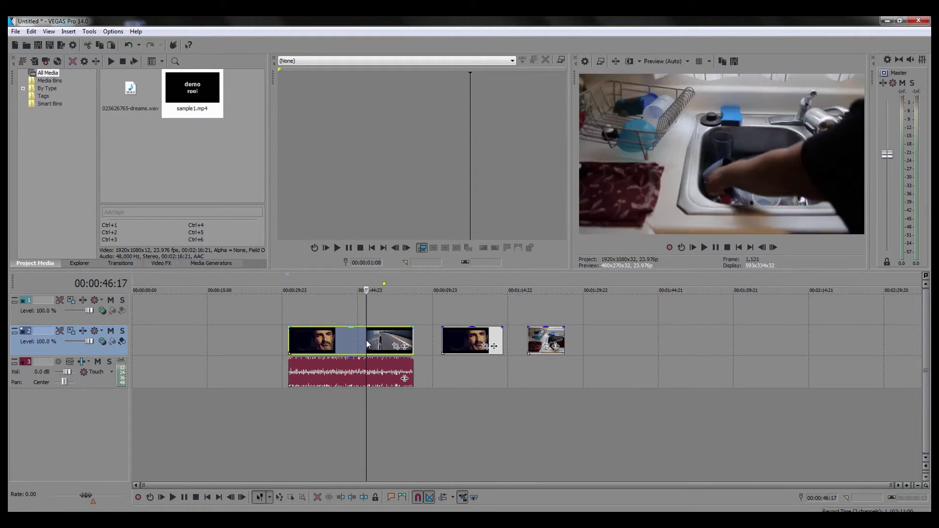
left_click(351, 374, "ctrl")
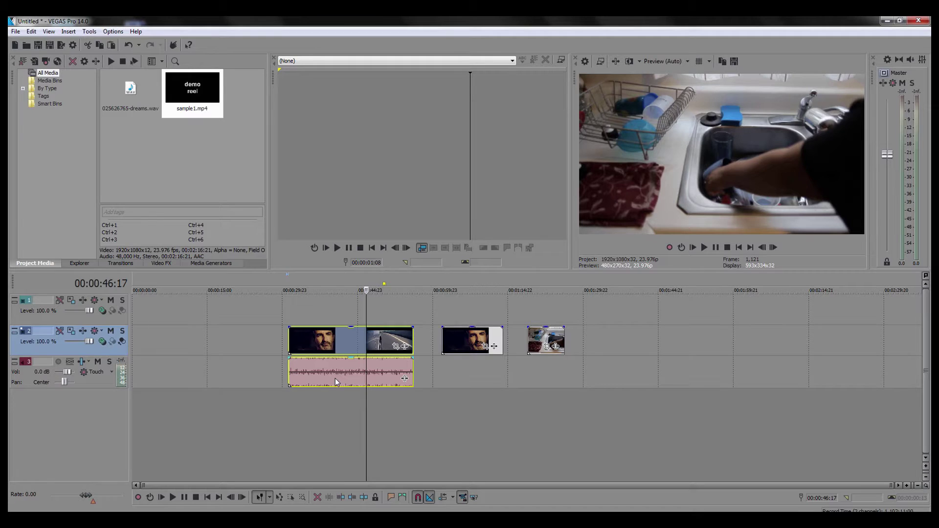
mouse_move(337, 341)
left_mouse_down()
mouse_move(272, 343)
mouse_move(319, 345)
left_mouse_up()
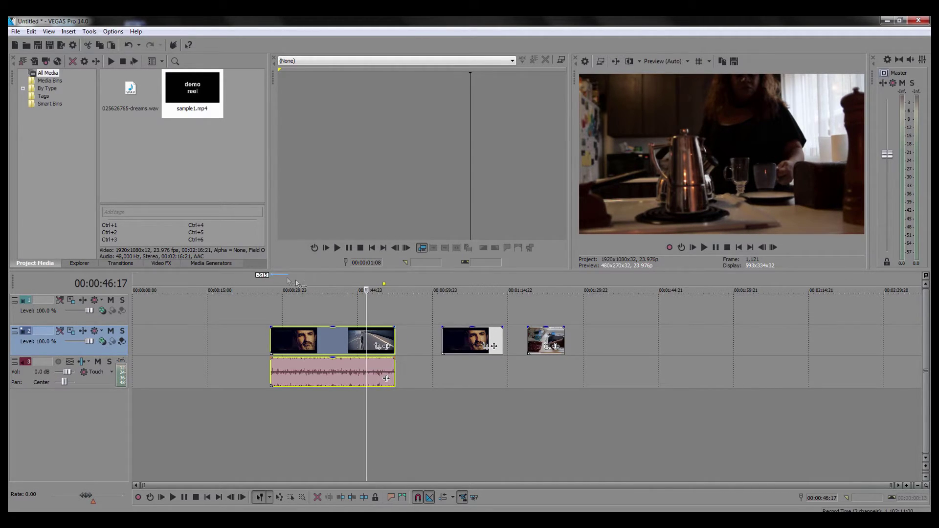
Step: Set the loop region over the first video clip and its audio, from 00:00:27:12 to 00:00:52:11
left_click_drag(275, 283, 395, 283)
mouse_move(280, 287)
left_mouse_down()
mouse_move(263, 286)
mouse_move(271, 286)
left_mouse_up()
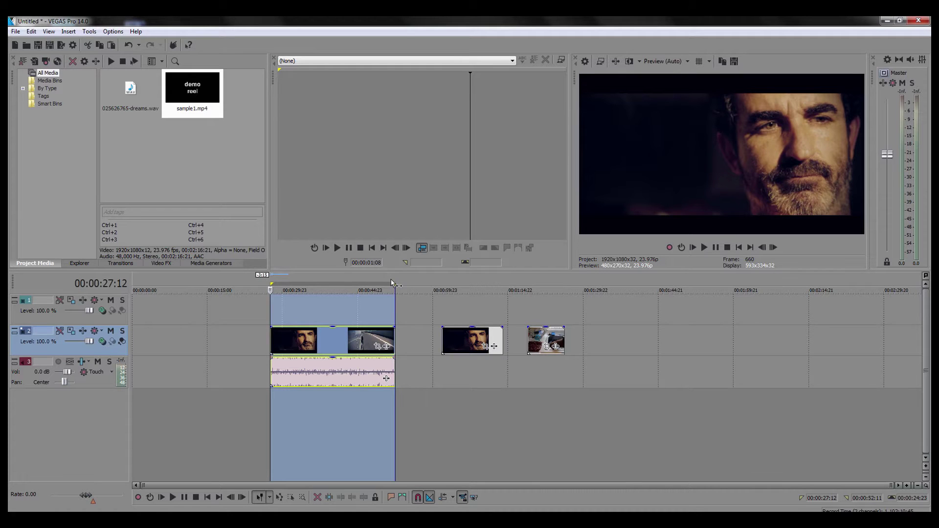
mouse_move(394, 284)
left_mouse_down()
mouse_move(733, 284)
mouse_move(394, 284)
mouse_move(702, 275)
mouse_move(691, 284)
mouse_move(371, 283)
mouse_move(395, 290)
left_mouse_up()
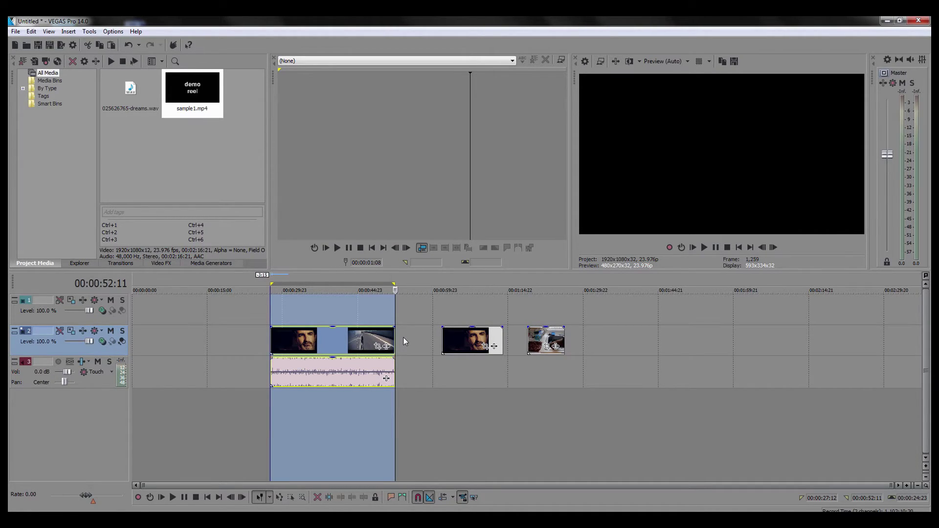
Step: Render the loop region as Sample3 with the MainConcept AVC/AAC Internet HD 1080p template
left_click(14, 32)
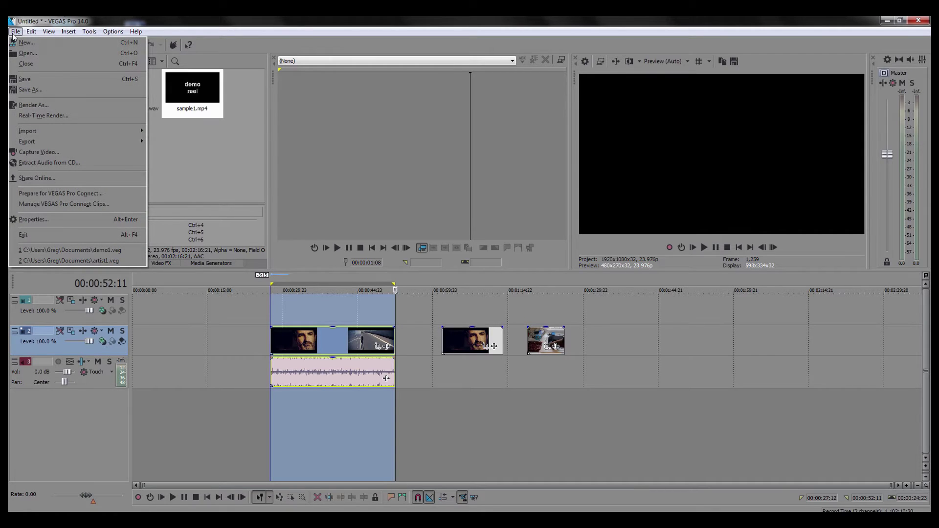
left_click(34, 107)
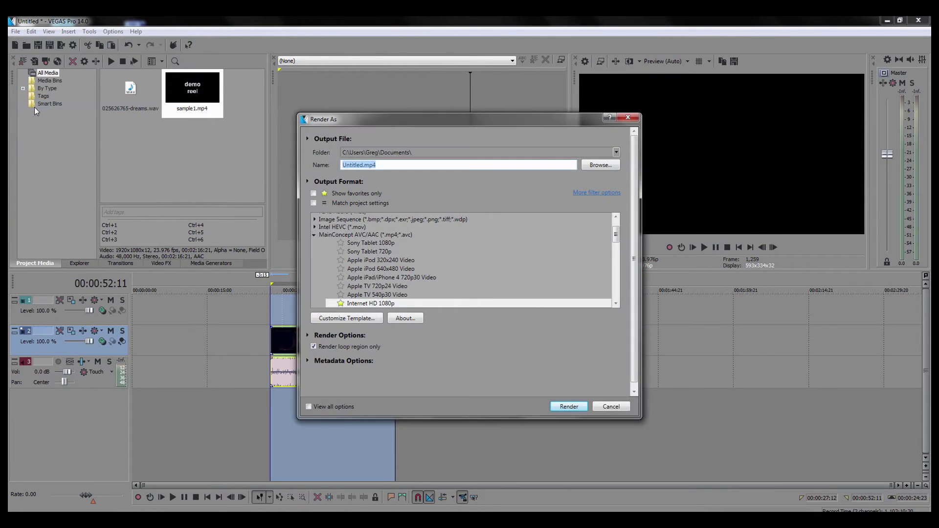
left_click(379, 303)
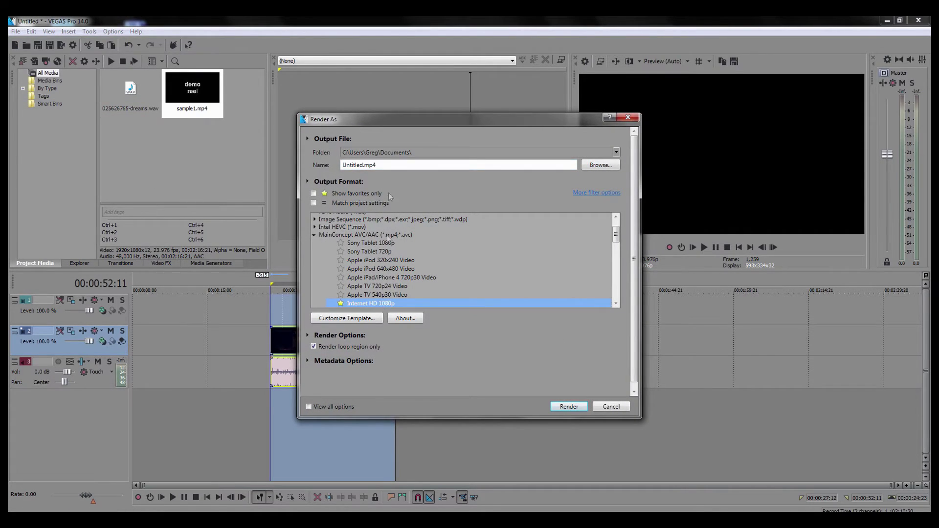
left_click_drag(616, 238, 617, 218)
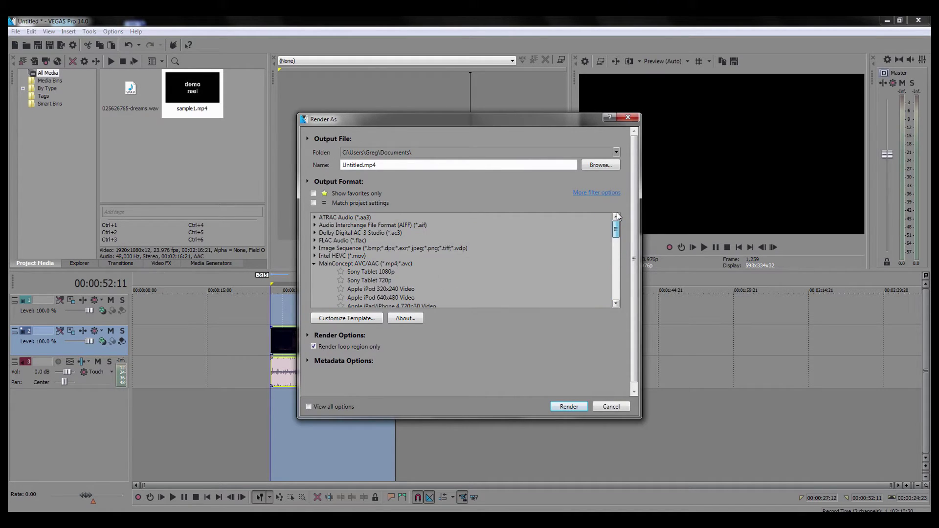
left_click_drag(387, 163, 299, 159)
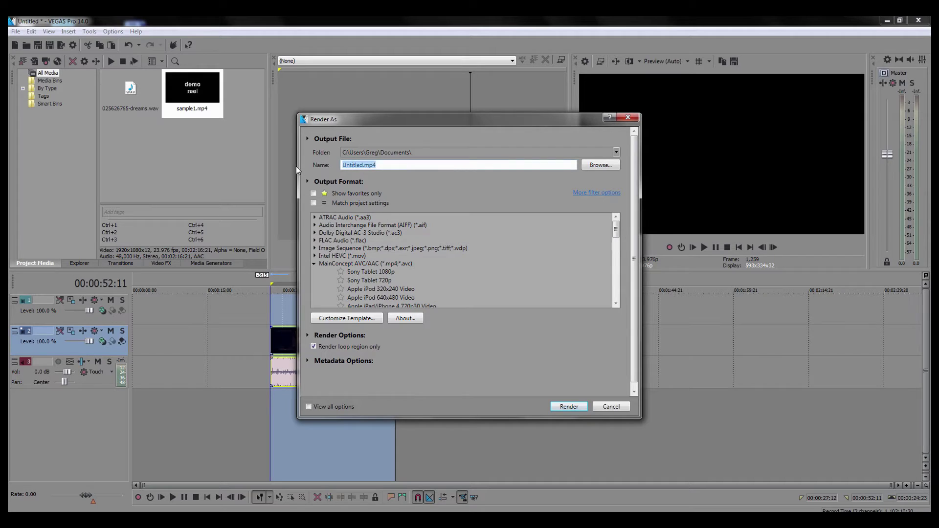
type("Sample3")
left_click(576, 410)
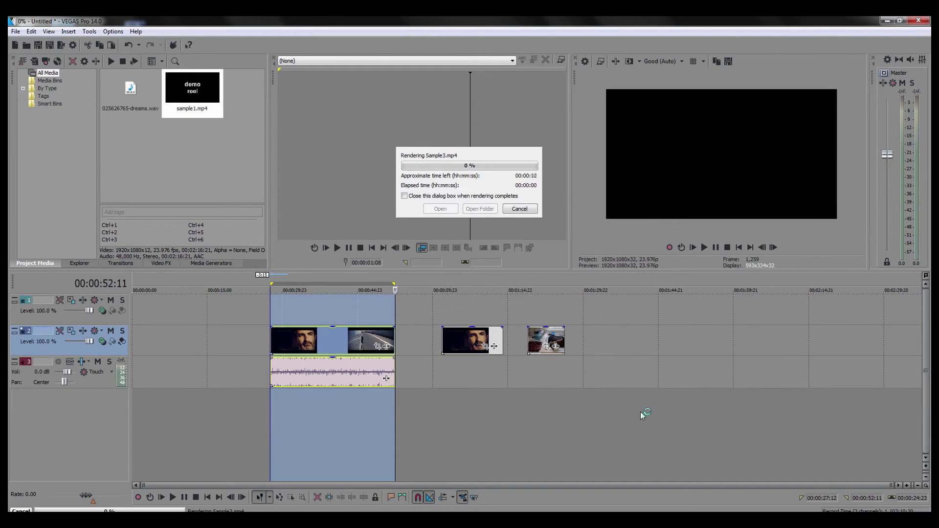